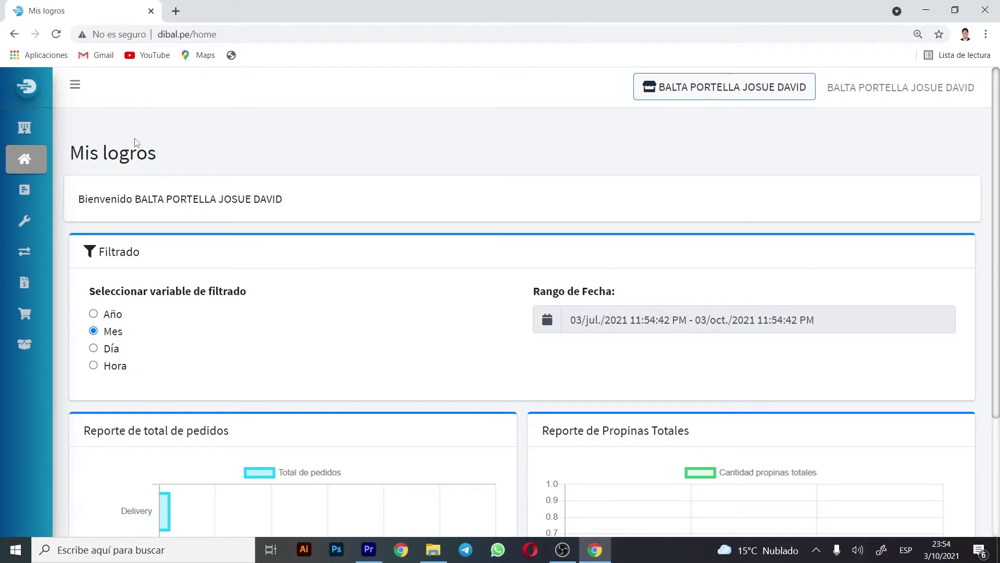
Open the Gestion page for Productos in the Almacen module.
left_click(81, 92)
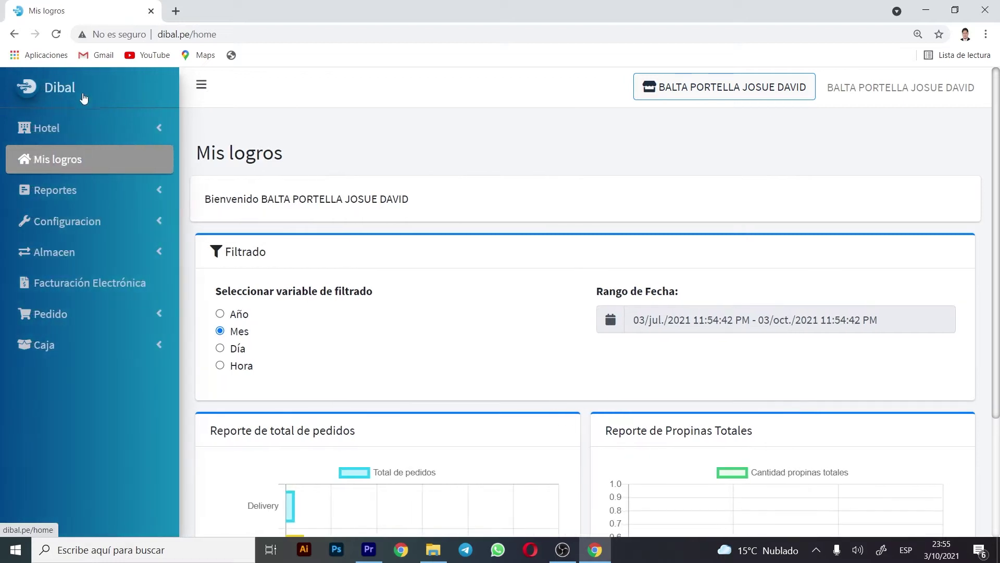
left_click(114, 257)
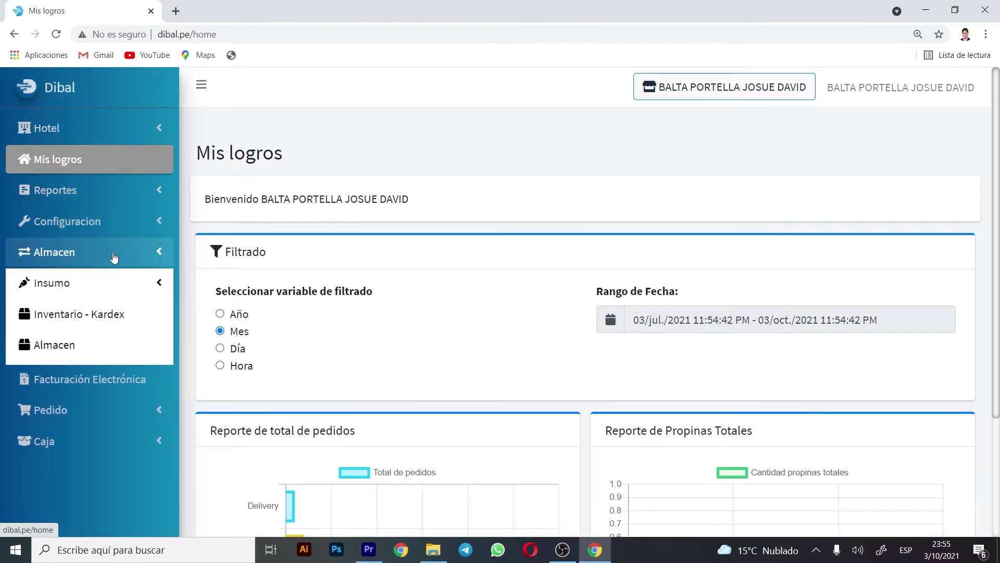
left_click(79, 386)
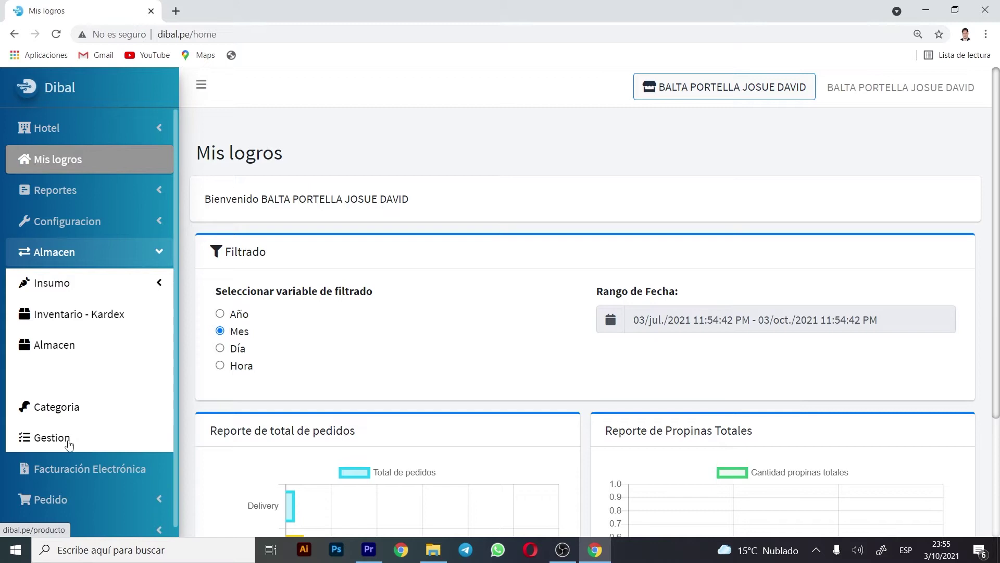
left_click(68, 442)
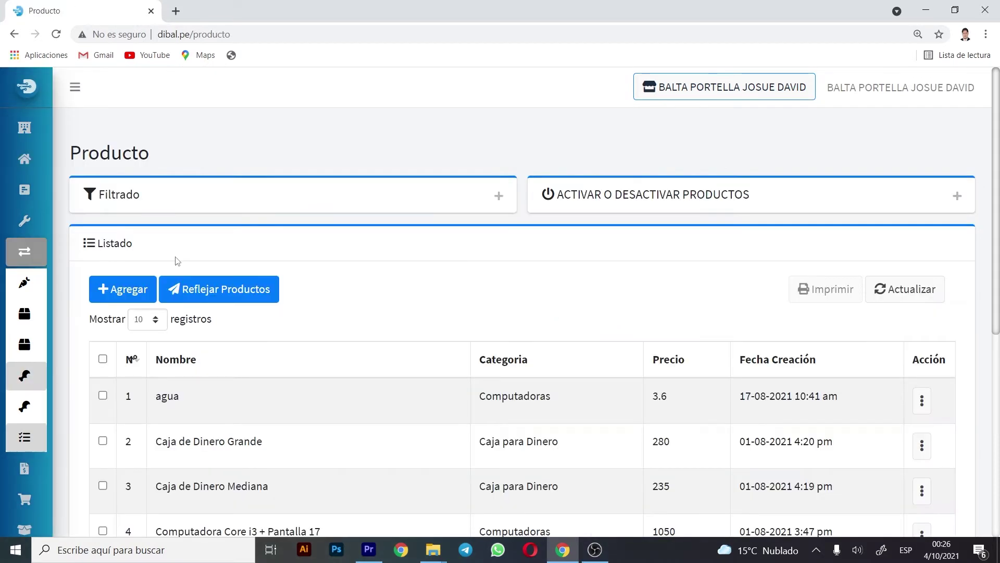
Add and save the product POLLO A LA BRASA with price 56 in the BRASAS category.
left_click(120, 287)
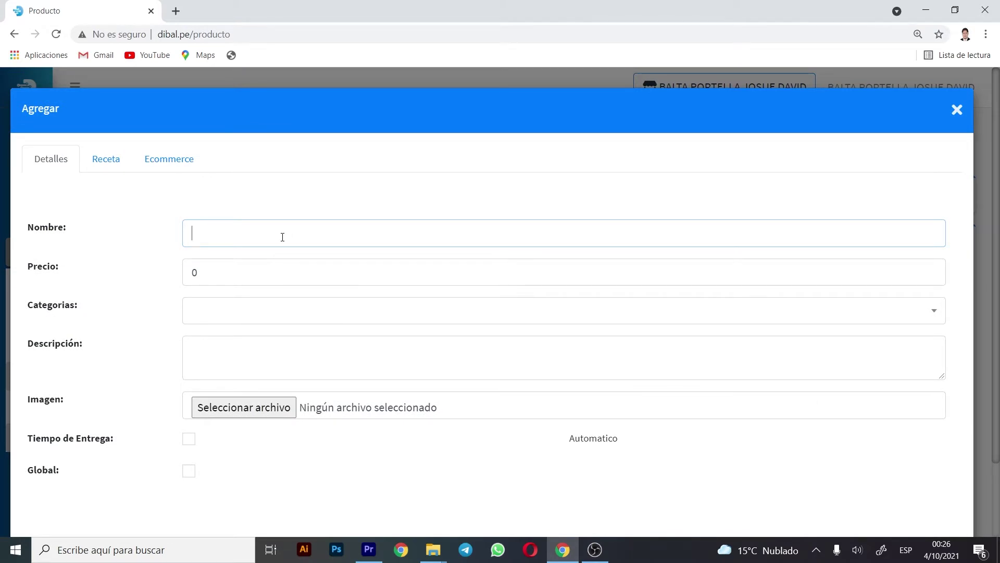
type("PO")
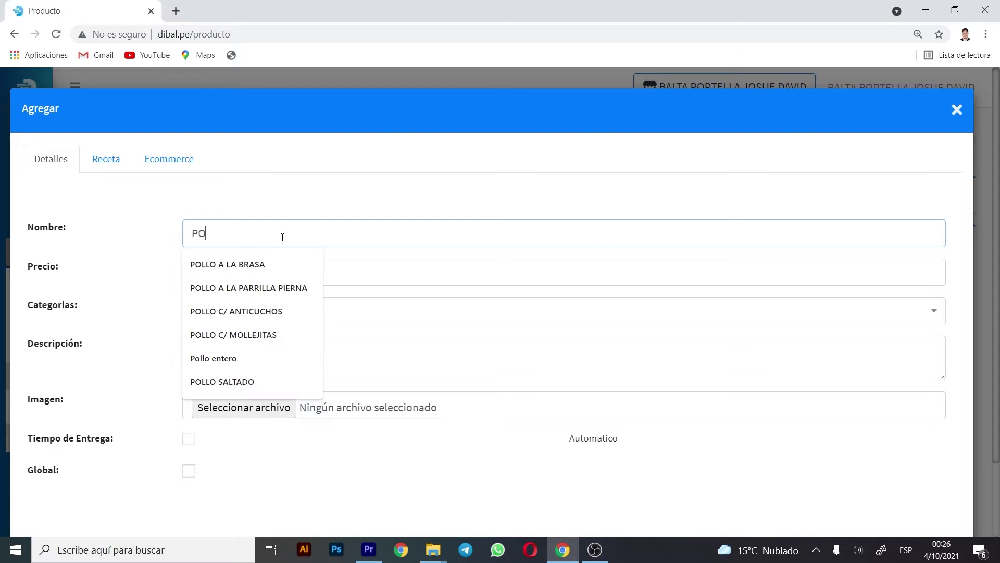
type("LLO A LA BRASA")
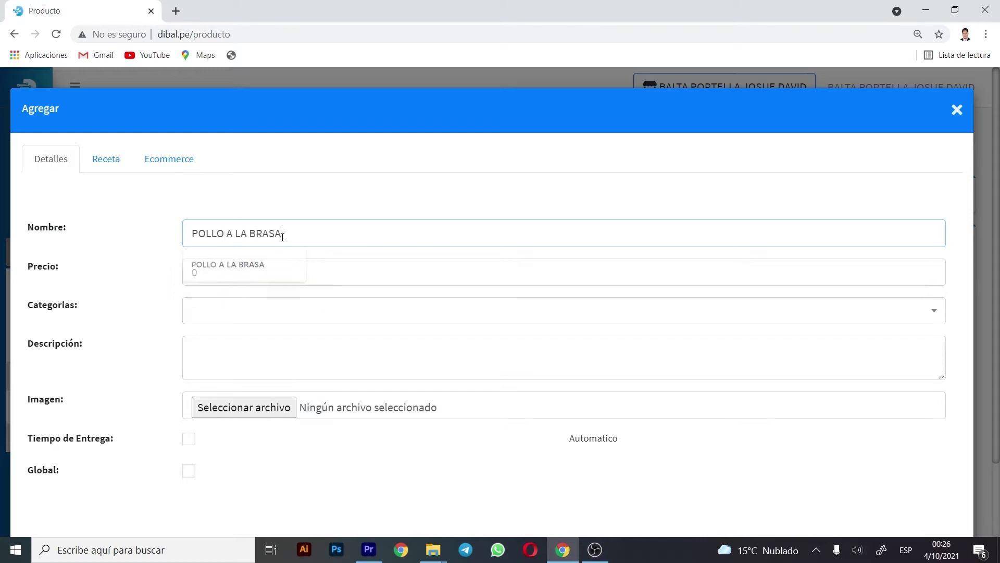
key("Tab")
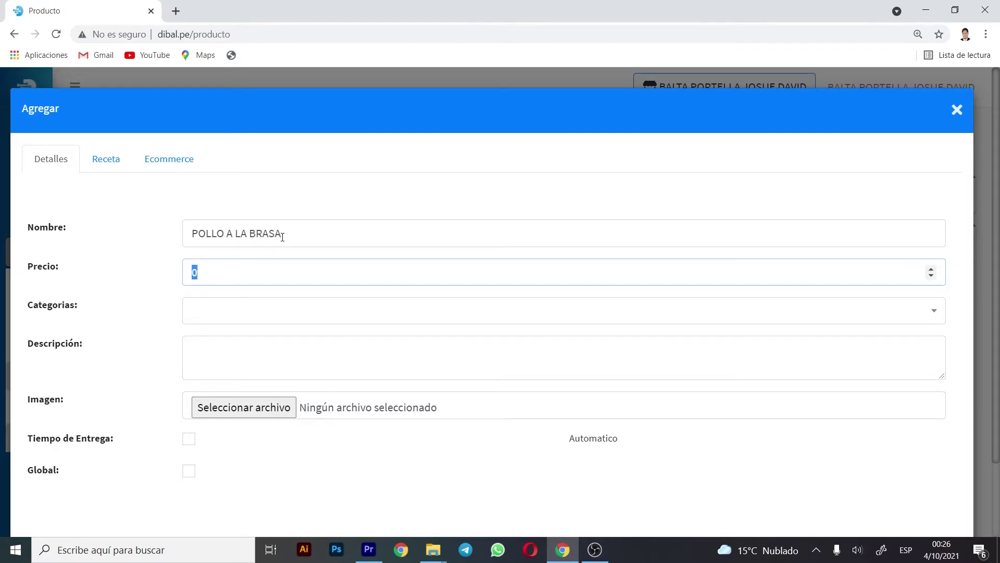
type("56")
left_click(204, 308)
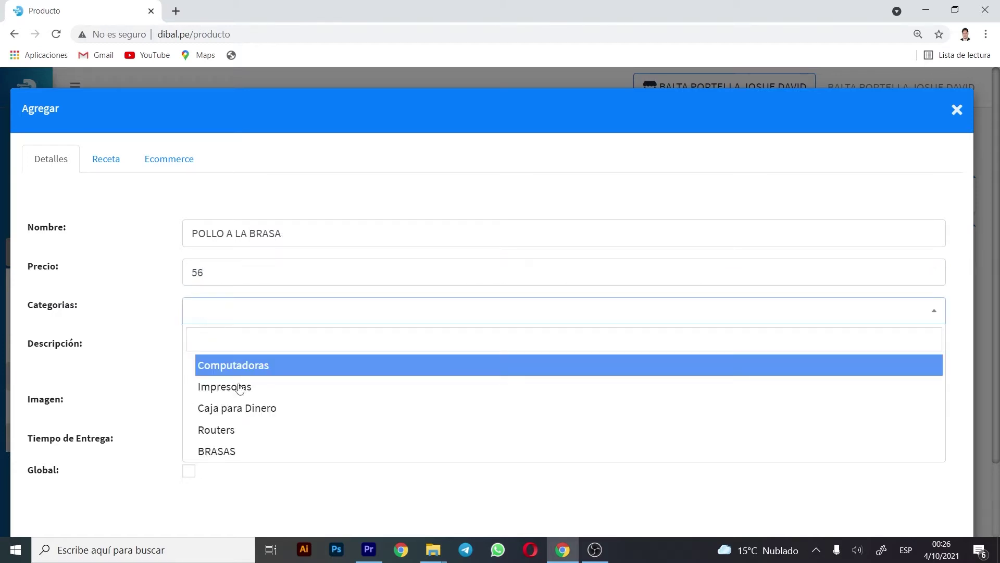
left_click(245, 458)
scroll(338, 384, "down", 2)
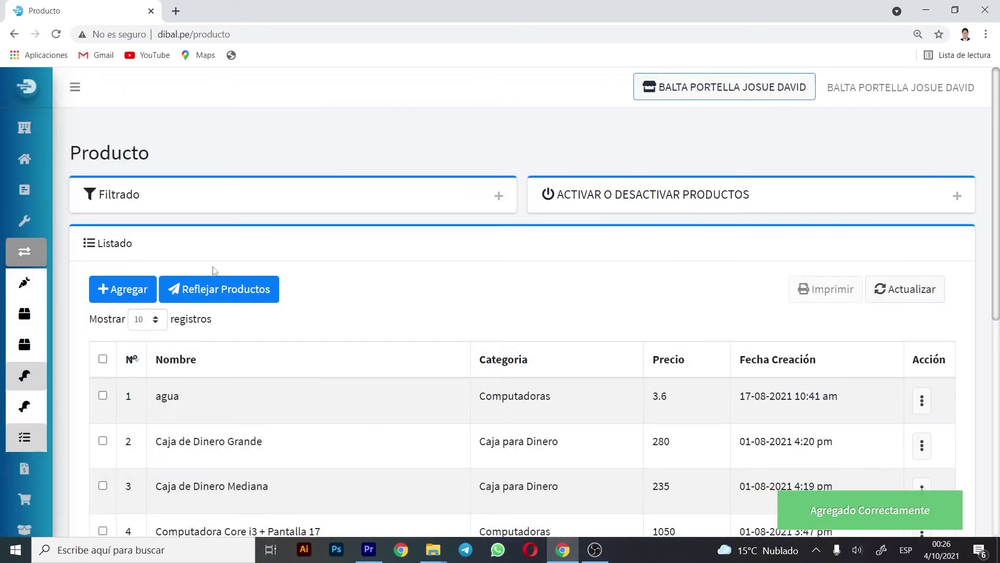
Add and save the product 1/2 POLLO A LA BRASA with price 30 in the BRASAS category.
left_click(137, 292)
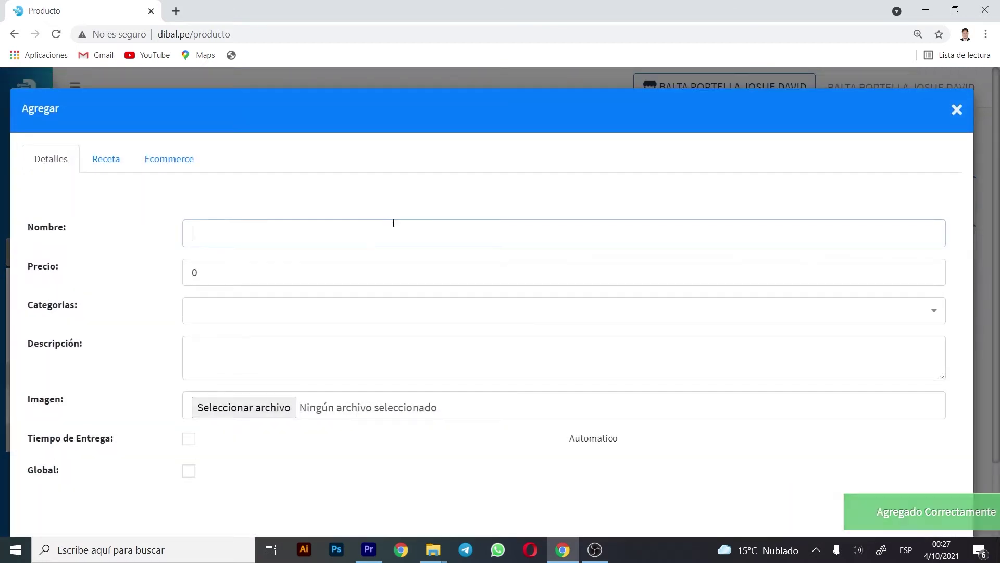
type("1/2")
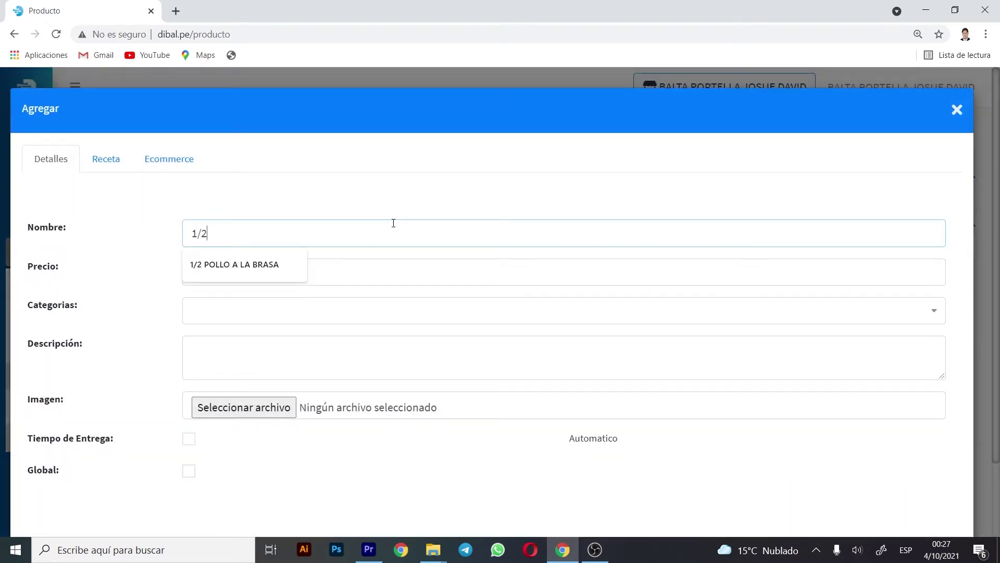
type(" POLLO A LA BRASA")
key("Tab")
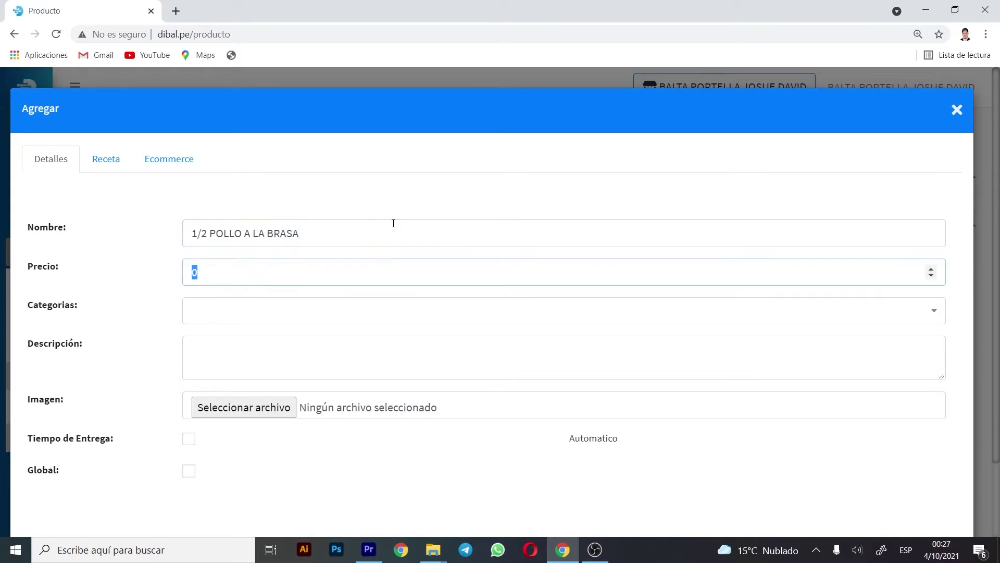
type("3")
left_click(331, 310)
left_click(222, 458)
scroll(990, 521, "down", 3)
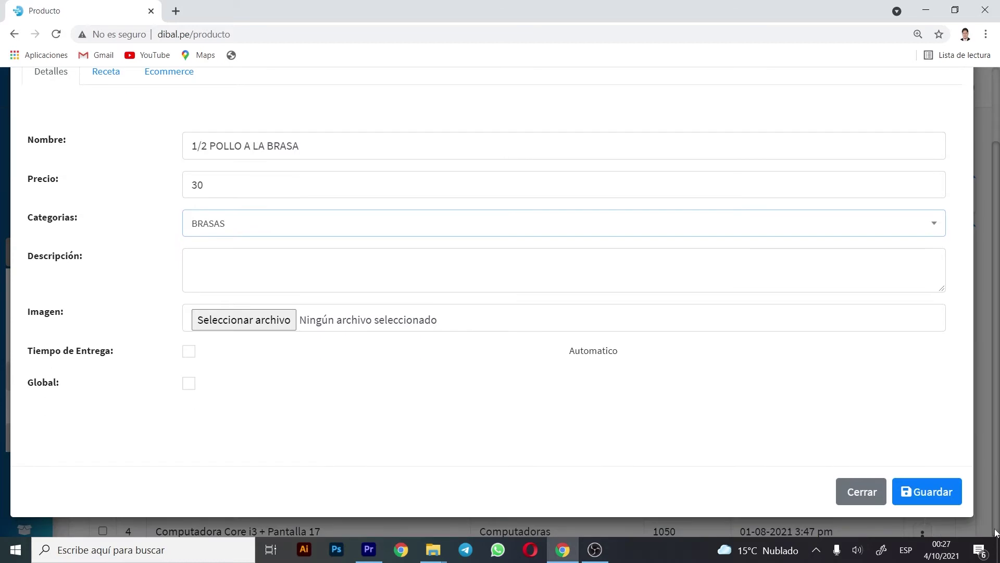
left_click(933, 493)
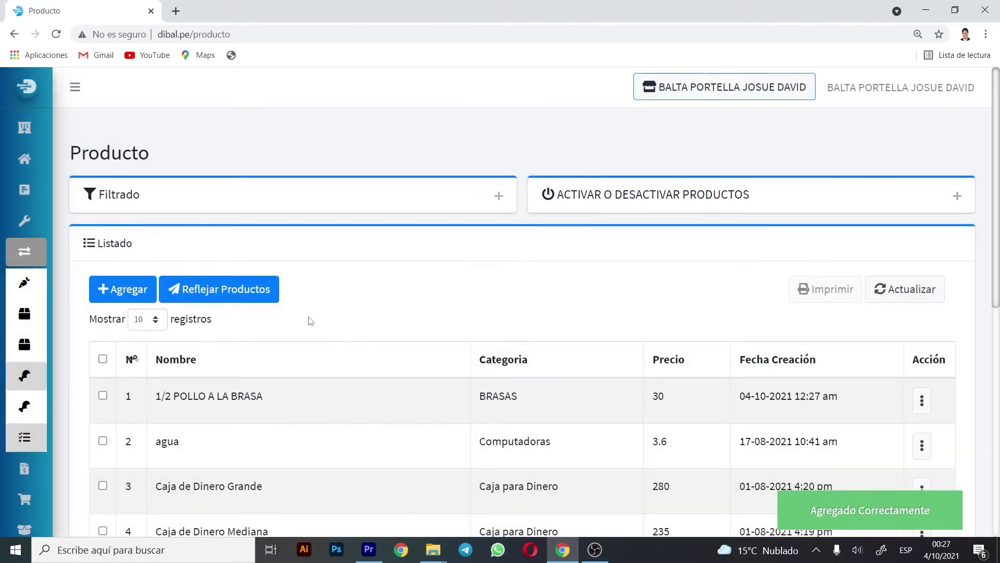
Add and save the product 1/4 DE POLLO A LA BRASA with price 16 in the BRASAS category.
left_click(120, 291)
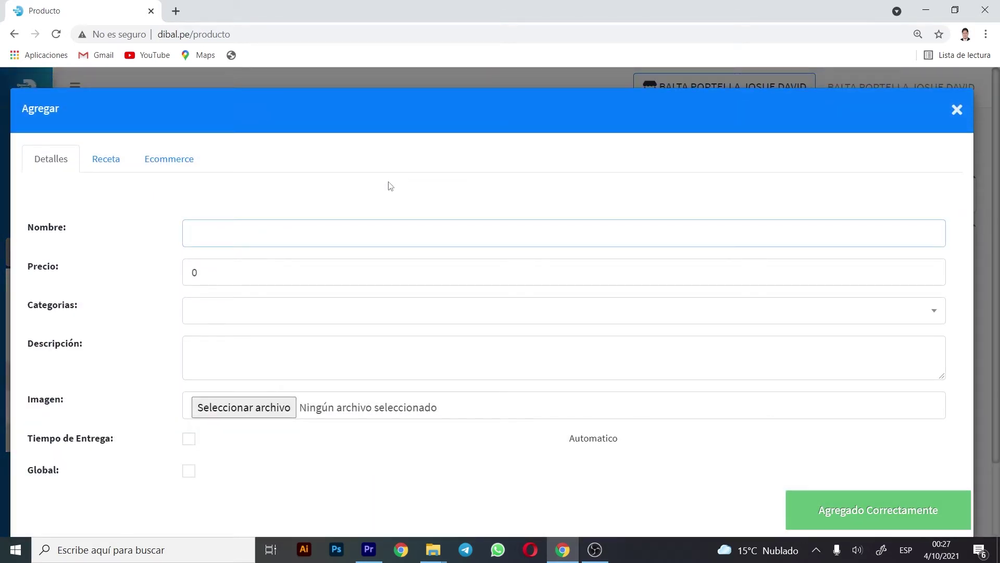
type("1/4 DE POLLO  A")
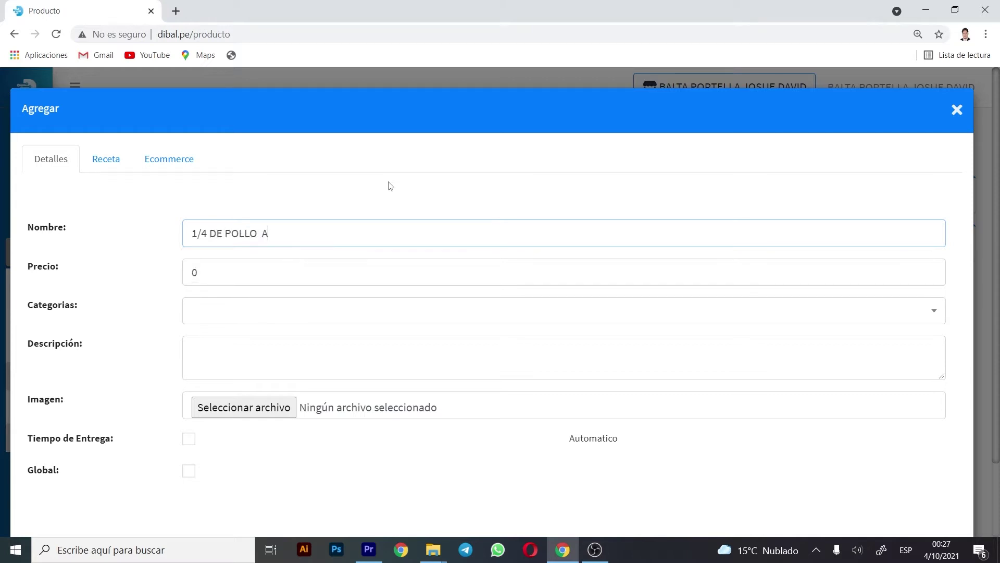
type(" LA BRASAS")
key("Tab")
type("16")
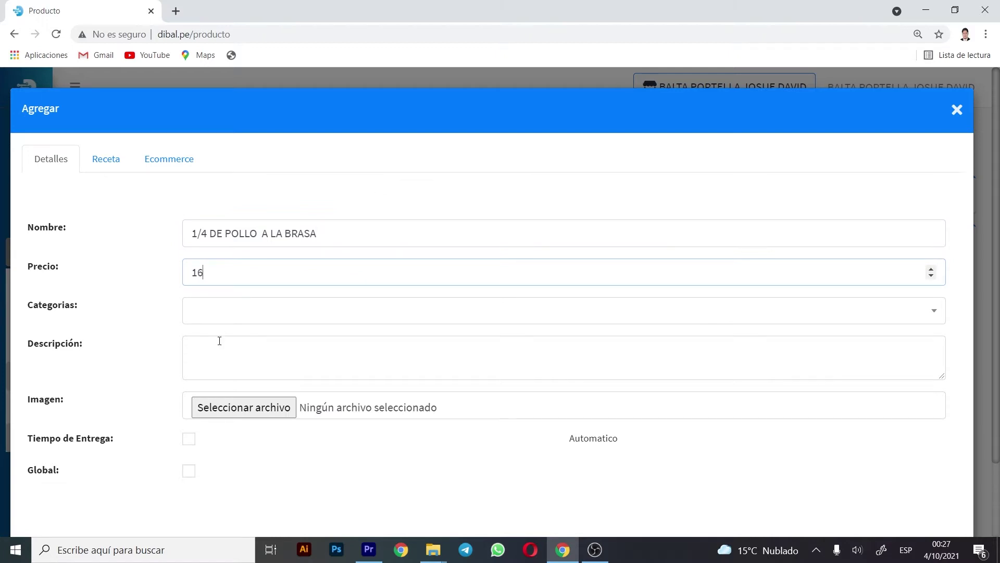
left_click(224, 317)
left_click(219, 456)
scroll(918, 505, "down", 2)
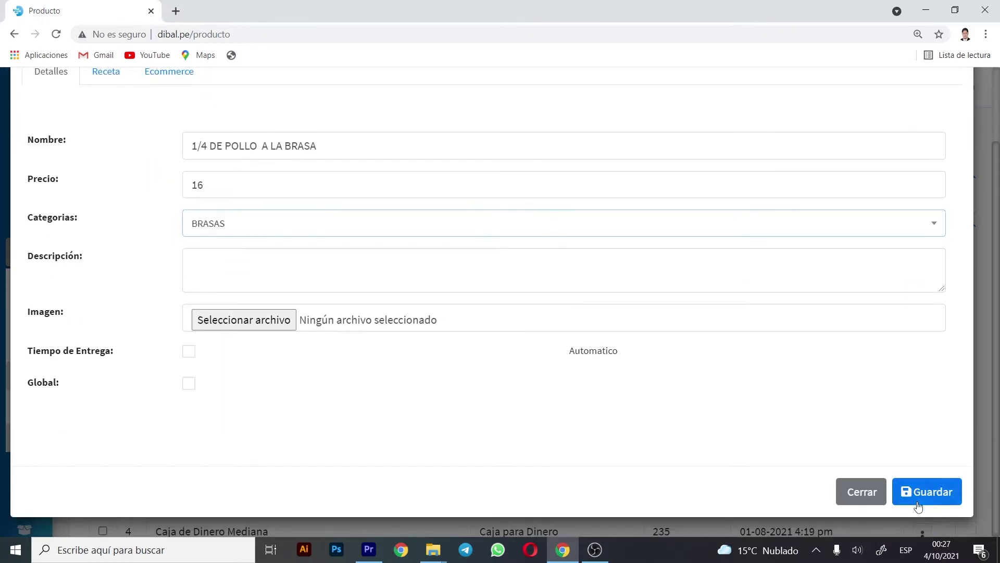
left_click(918, 493)
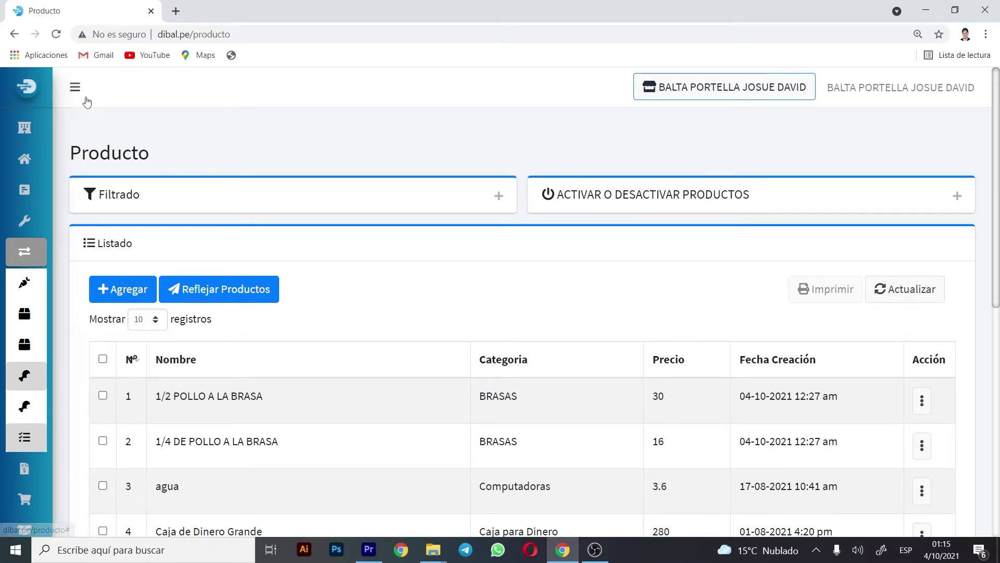
Open the Categoria page for Insumo in the Almacen module.
mouse_move(87, 101)
left_click(99, 259)
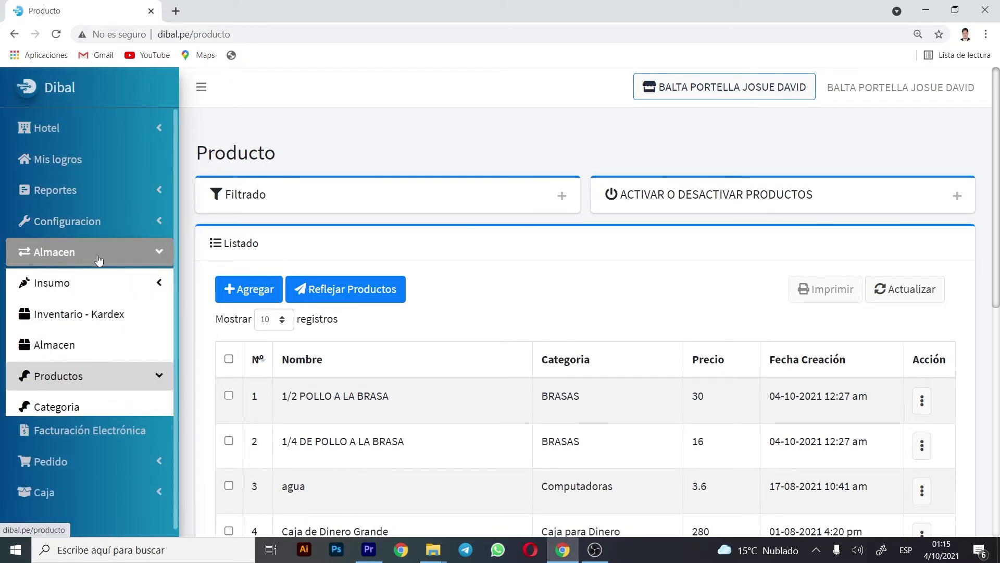
left_click(99, 258)
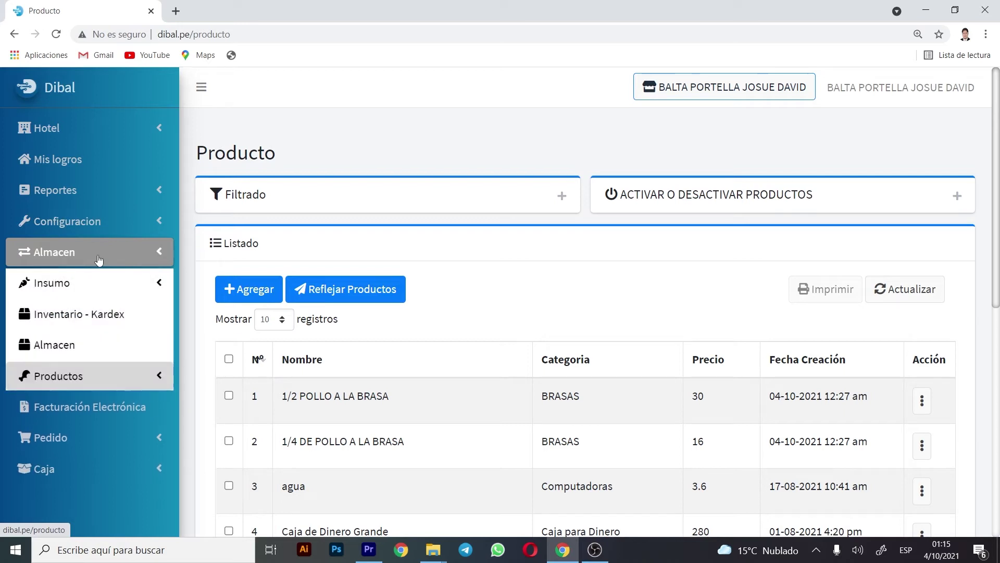
left_click(86, 283)
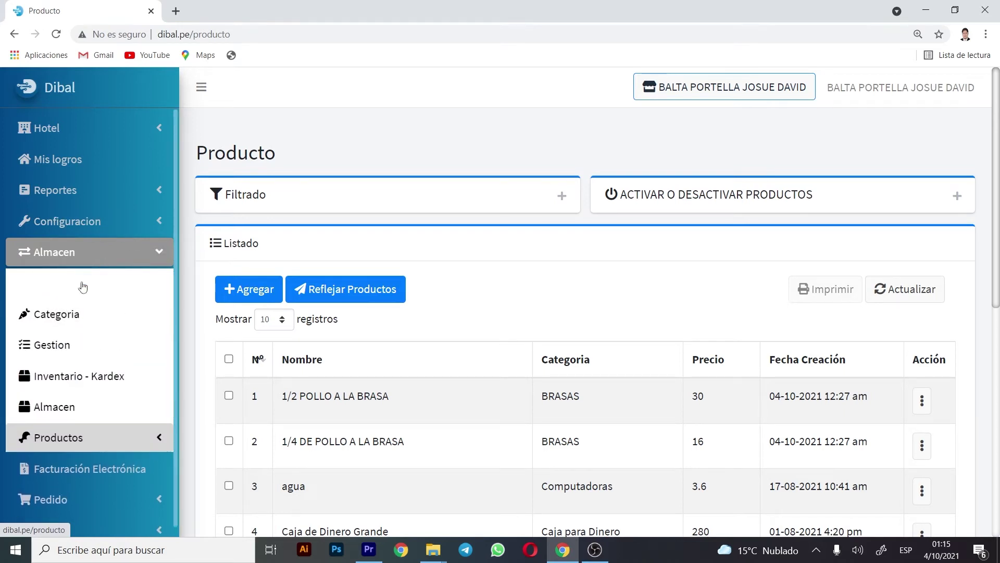
left_click(57, 319)
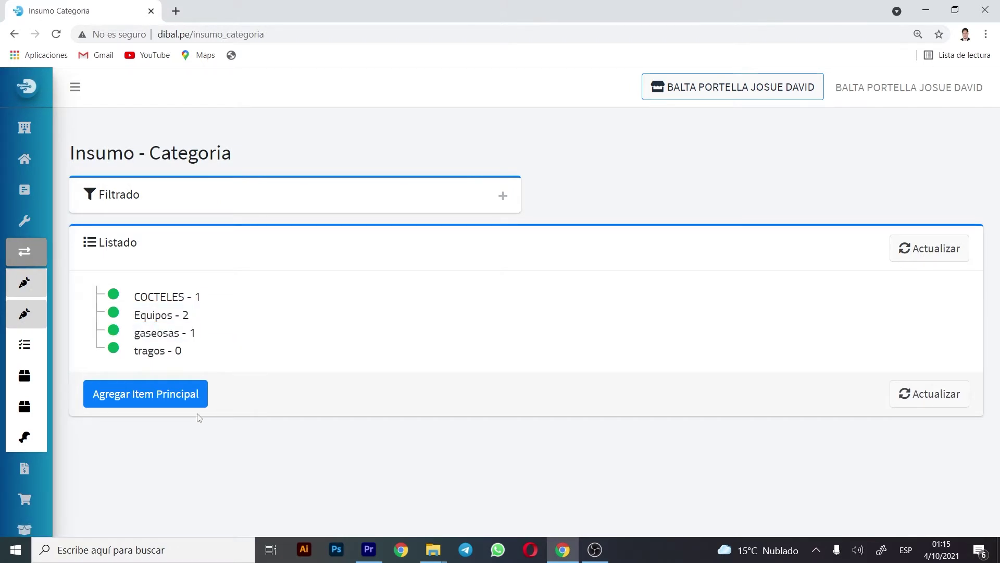
Add and save a main insumo category named CARNES.
left_click(181, 403)
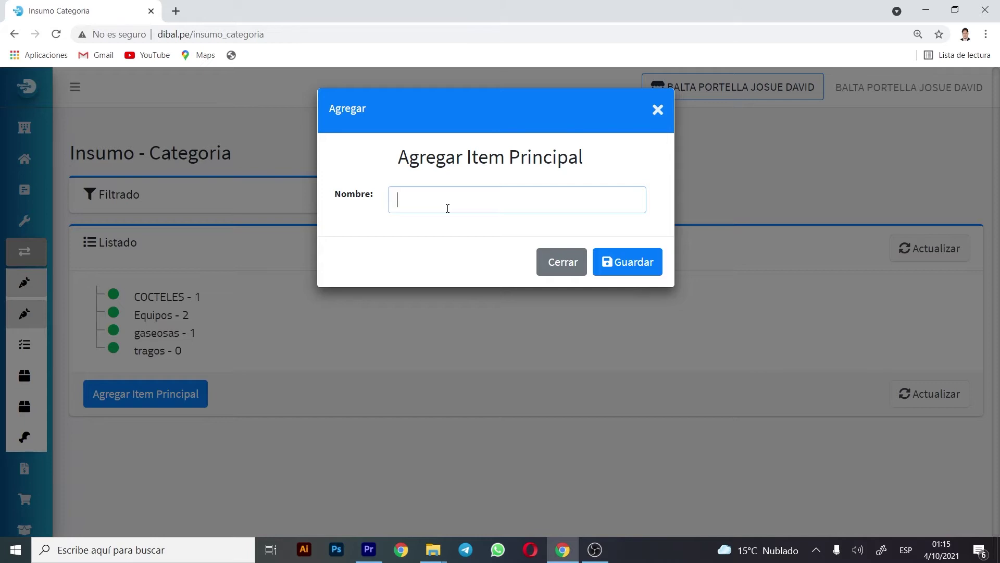
type("CARNES")
left_click(620, 264)
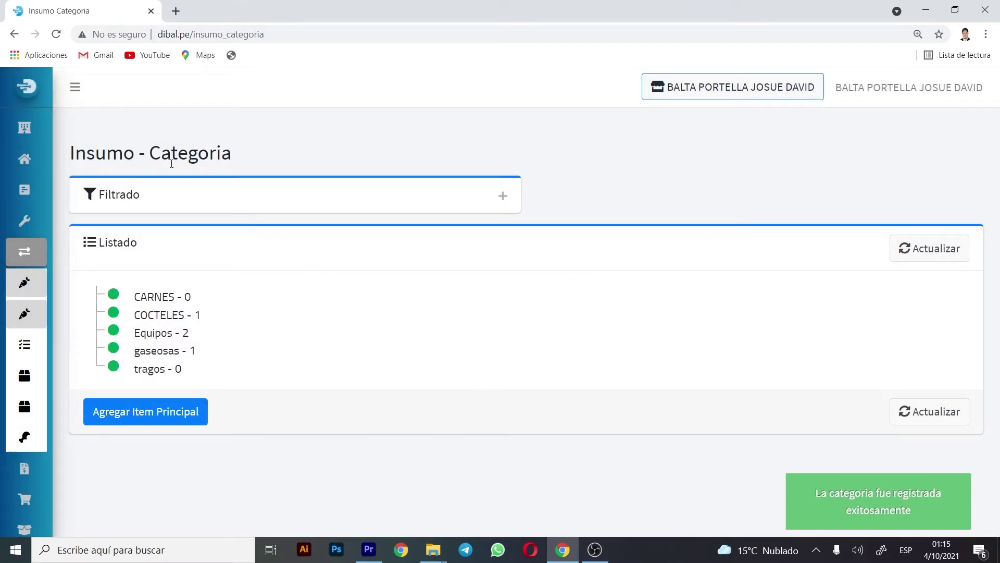
Open the Gestion page for Insumo and start a new insumo entry.
left_click(81, 99)
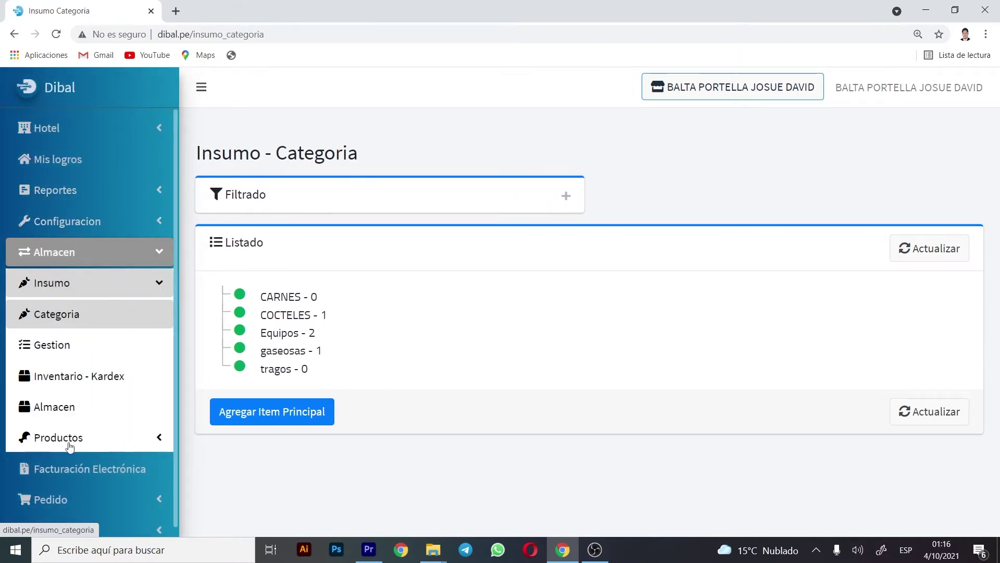
left_click(68, 349)
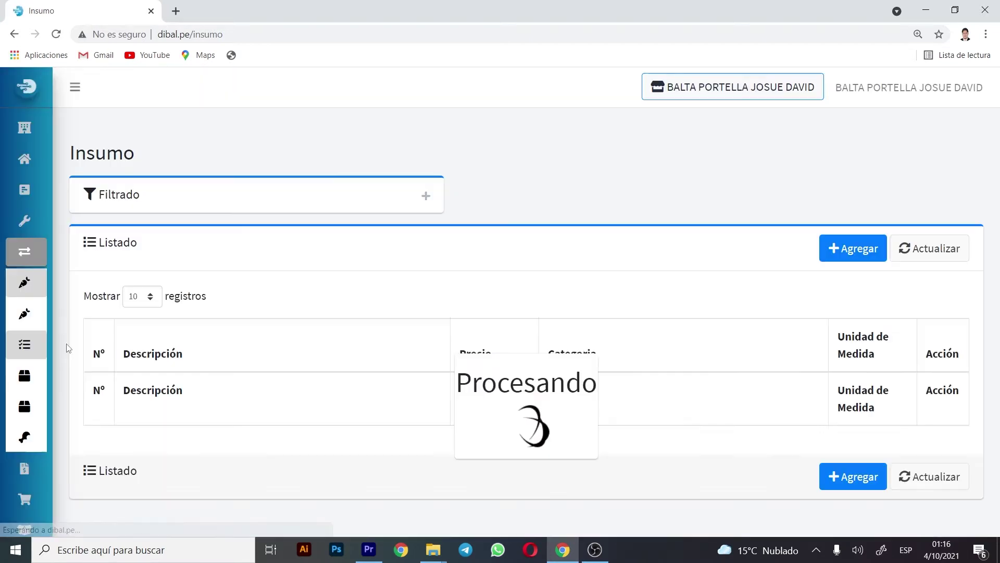
left_click(871, 262)
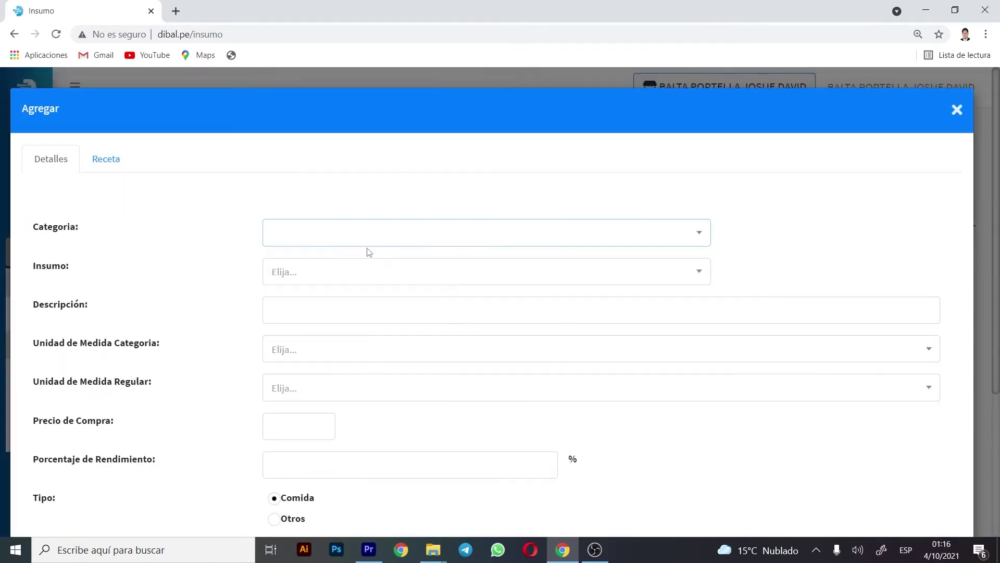
Assign the new insumo to the CARNES category and choose Pollo entero as the insumo.
left_click(368, 243)
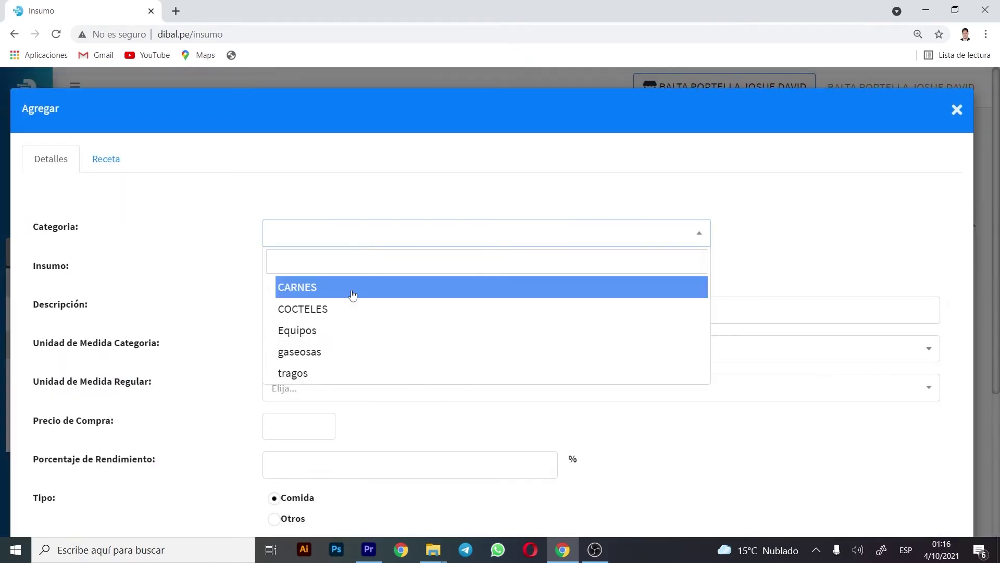
left_click(351, 286)
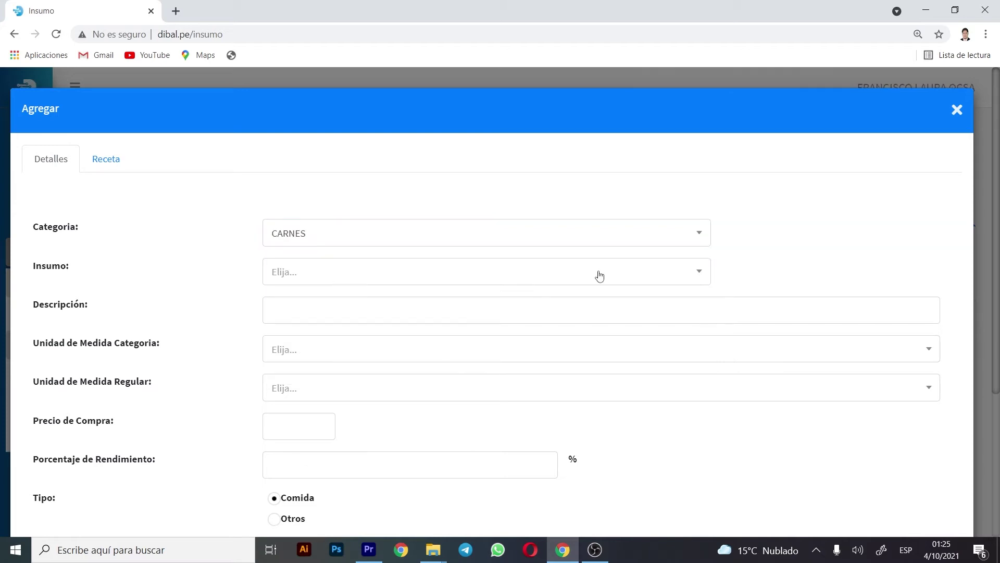
left_click(338, 276)
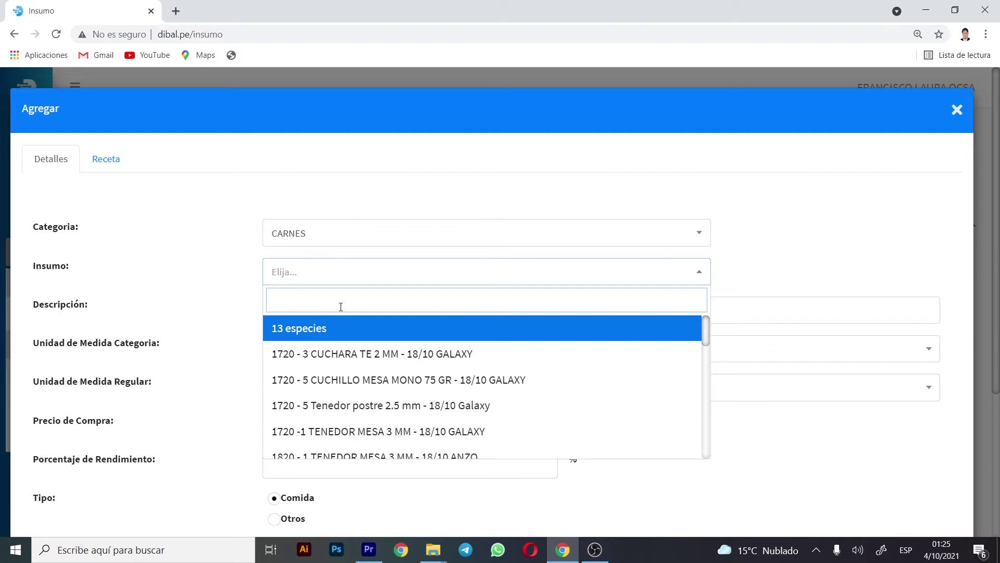
type("pollo en")
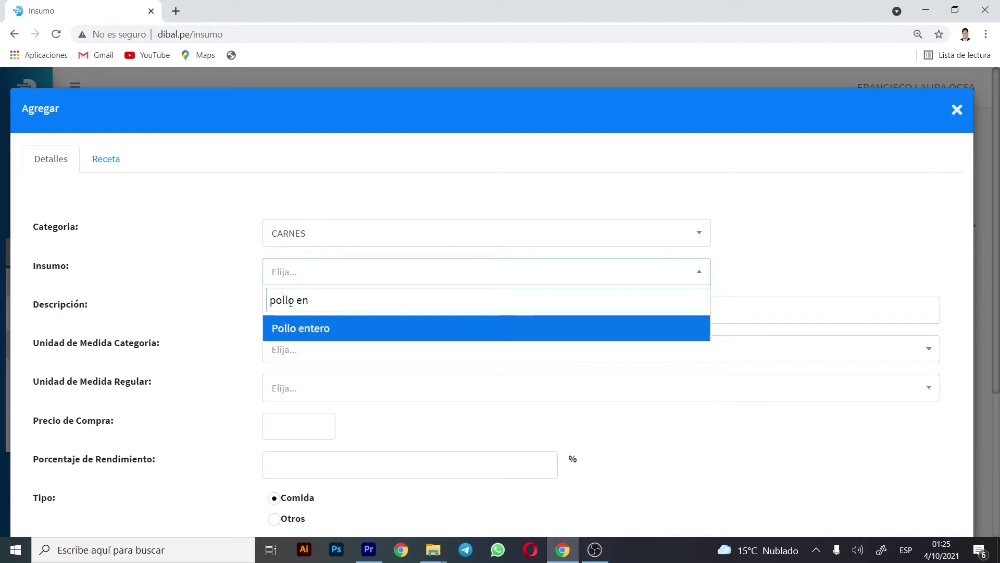
left_click(312, 328)
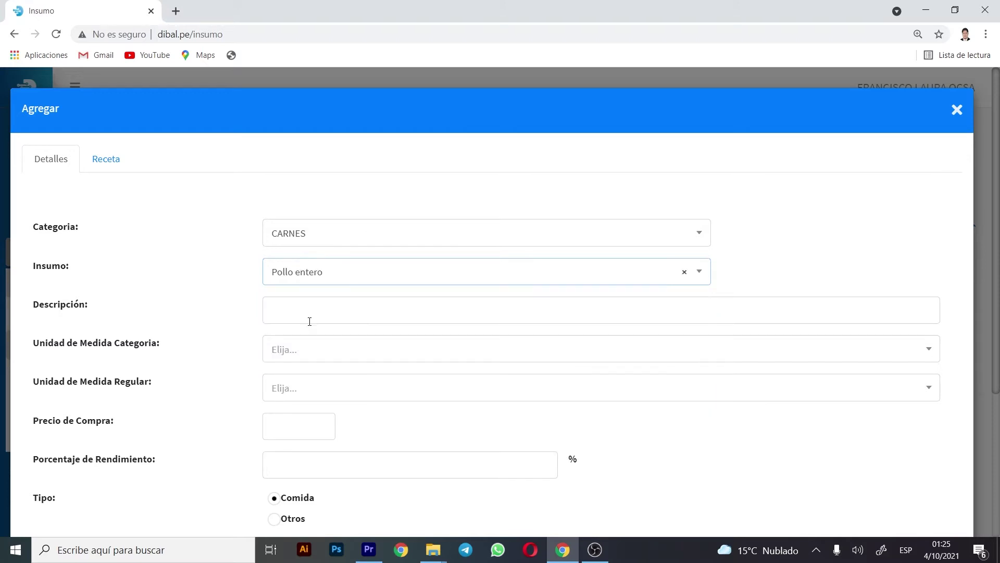
Set the insumo's measurement unit category to Unidad and its regular measurement unit to 1.
left_click(313, 349)
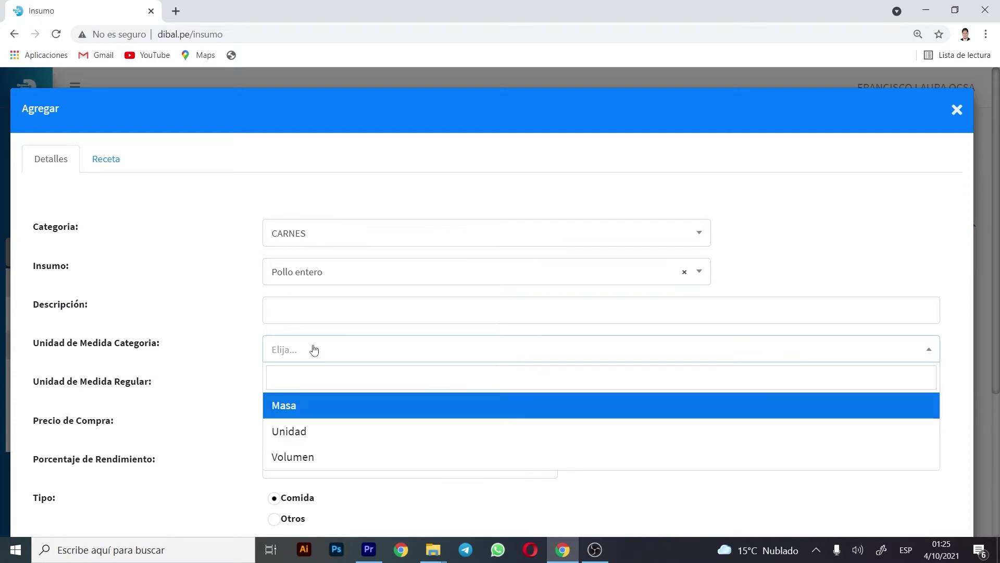
left_click(316, 435)
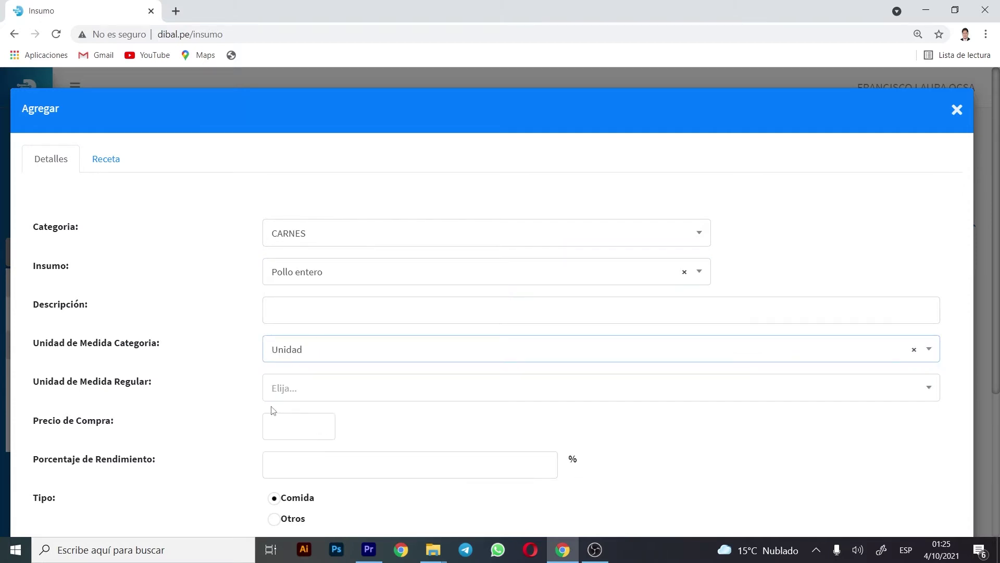
left_click(284, 399)
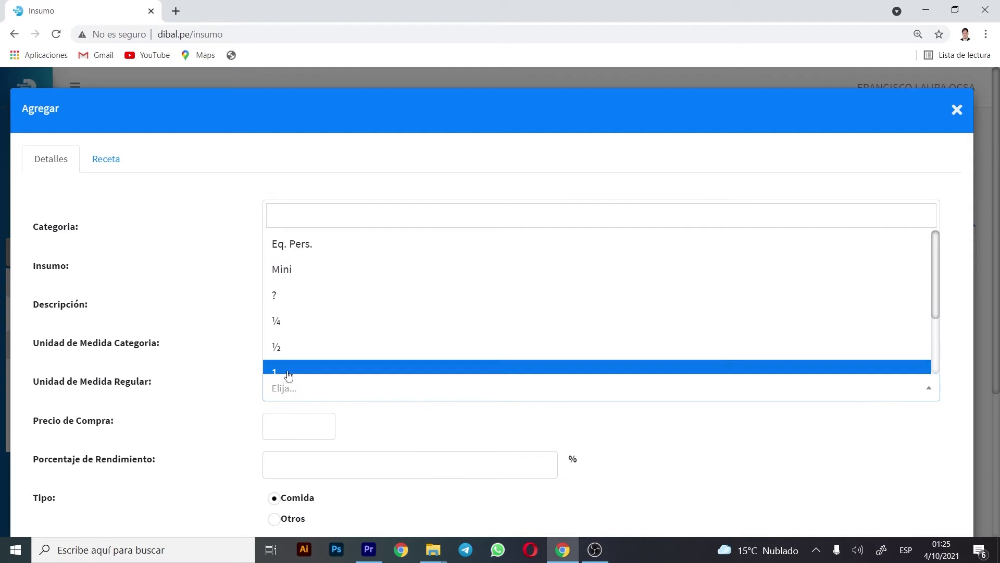
left_click(288, 371)
Set the purchase price of Pollo entero to 16 and mark it as including IGV.
scroll(316, 385, "down", 1)
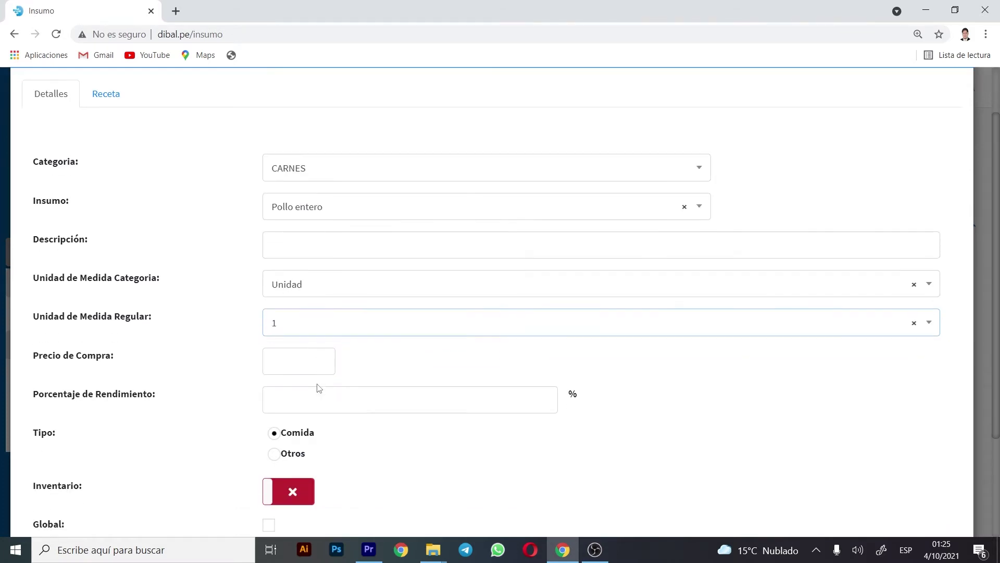
left_click(288, 361)
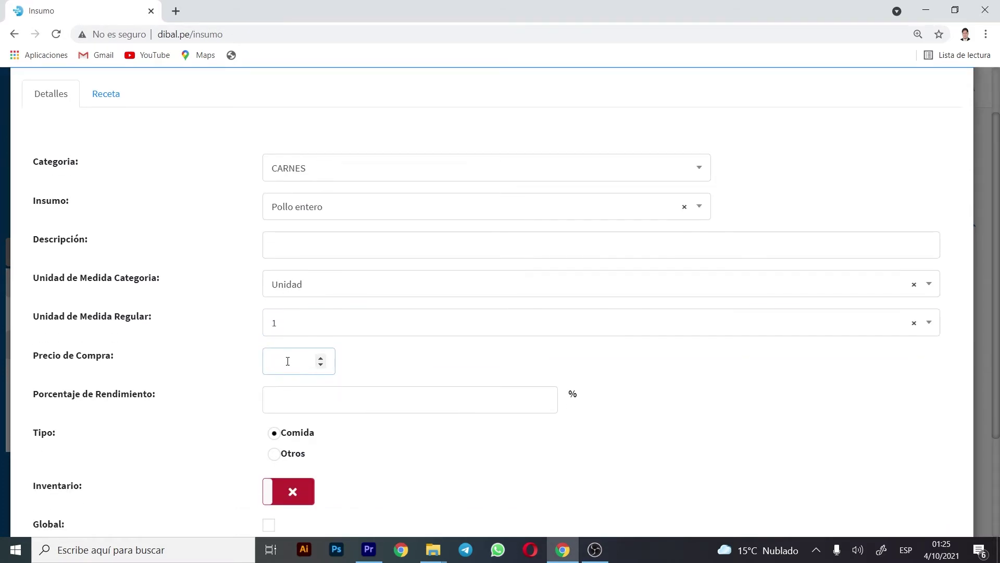
type("16")
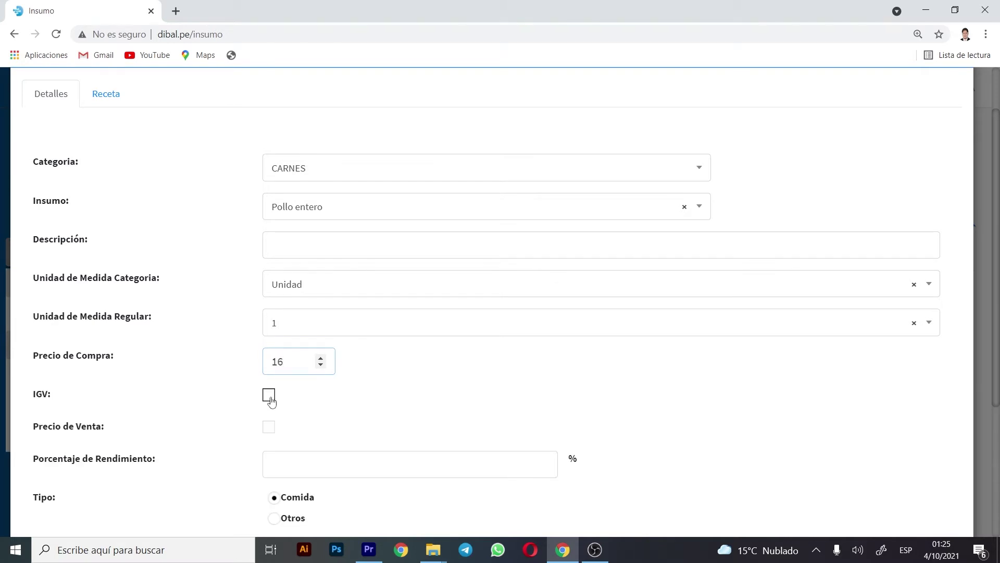
left_click(269, 394)
Set the yield percentage to 100, turn on Inventario for Pollo entero and save the insumo.
scroll(302, 401, "down", 2)
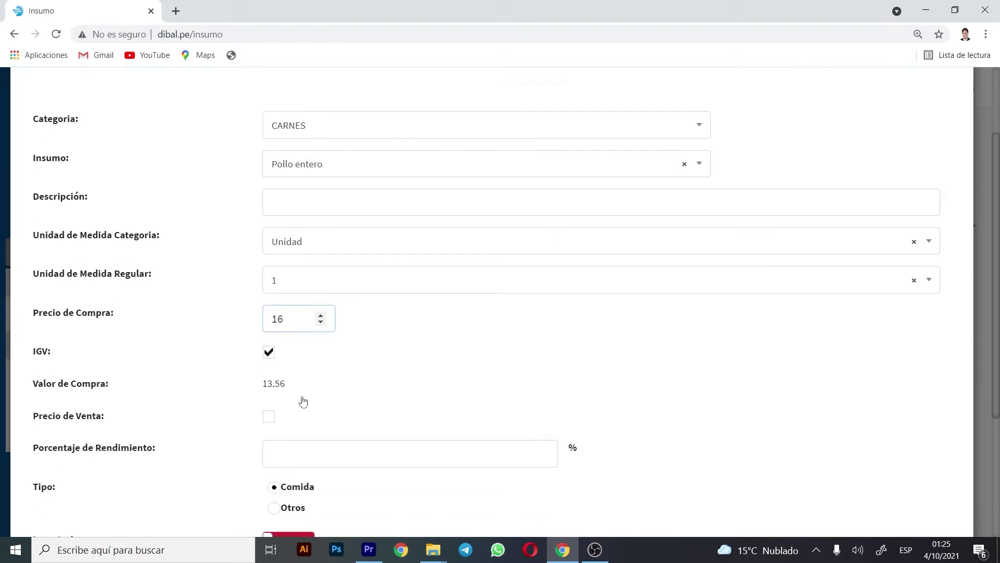
scroll(308, 375, "down", 1)
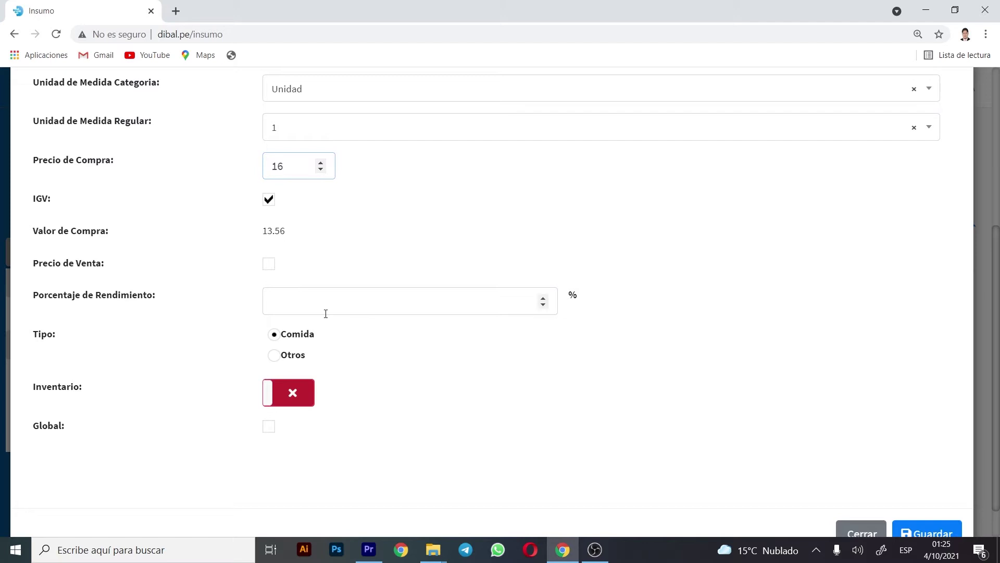
scroll(327, 311, "down", 1)
left_click(343, 258)
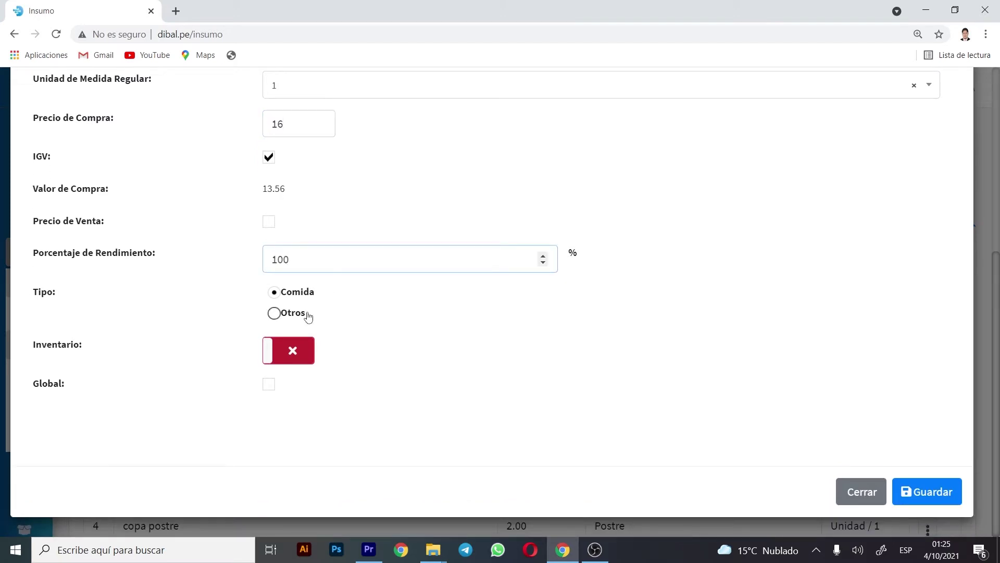
left_click(300, 357)
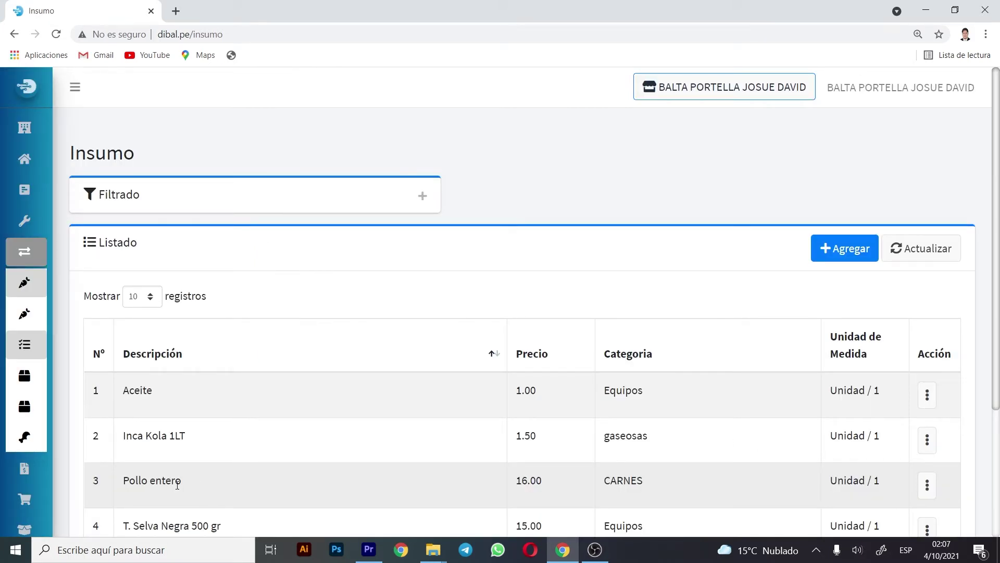
double_click(178, 485)
triple_click(176, 484)
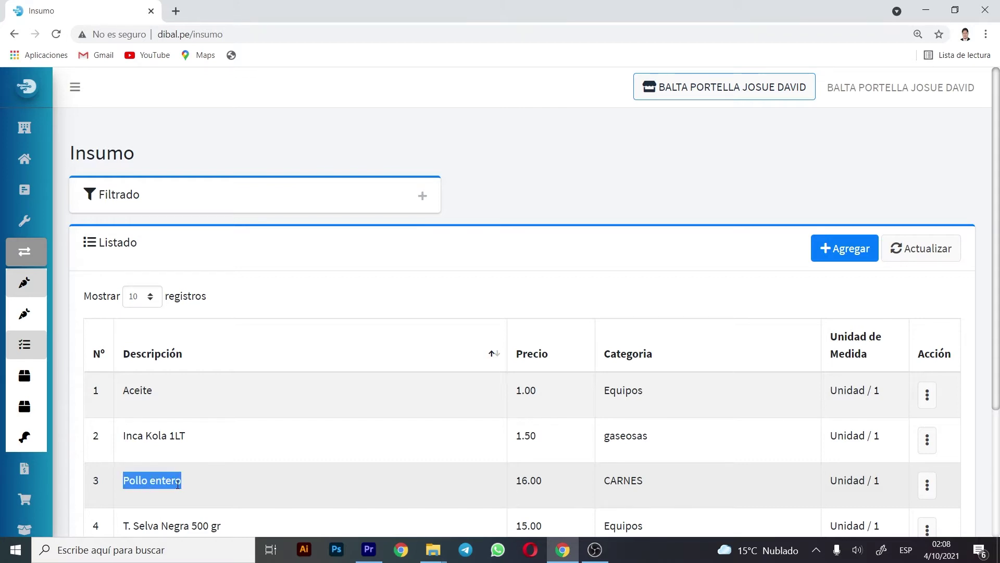
left_click(178, 484)
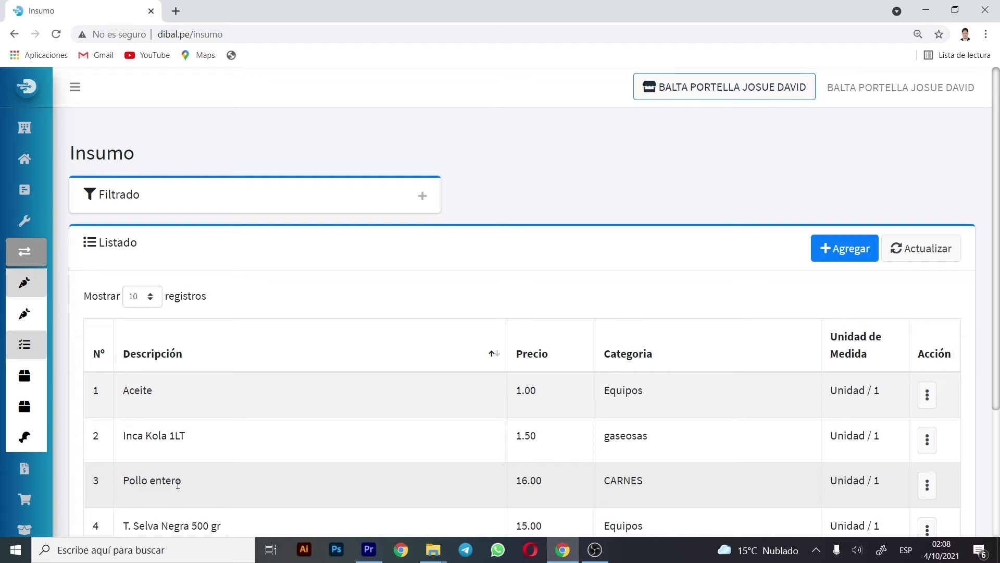
triple_click(177, 485)
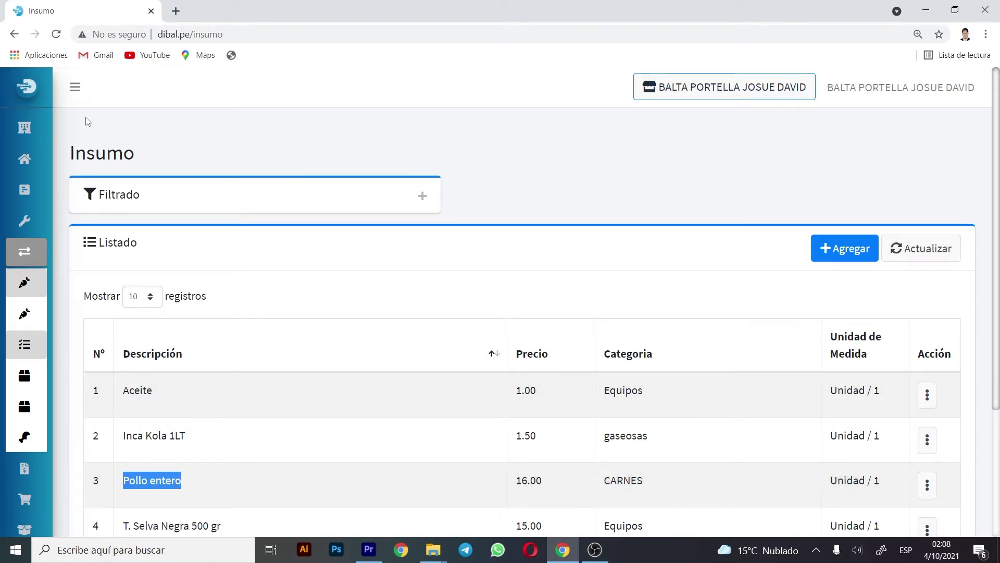
Open the Gestion page for Productos in the Almacen module.
left_click(76, 88)
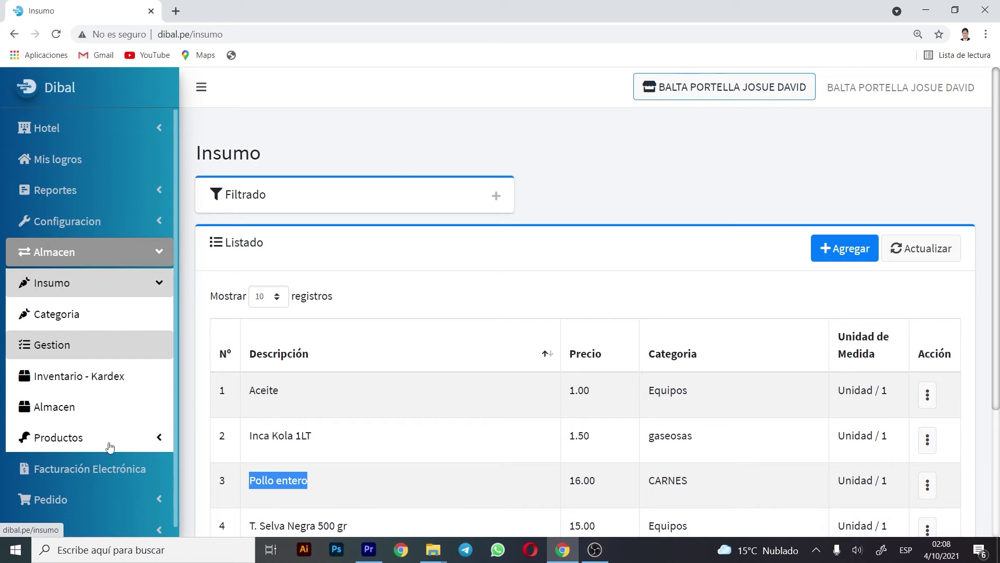
left_click(121, 289)
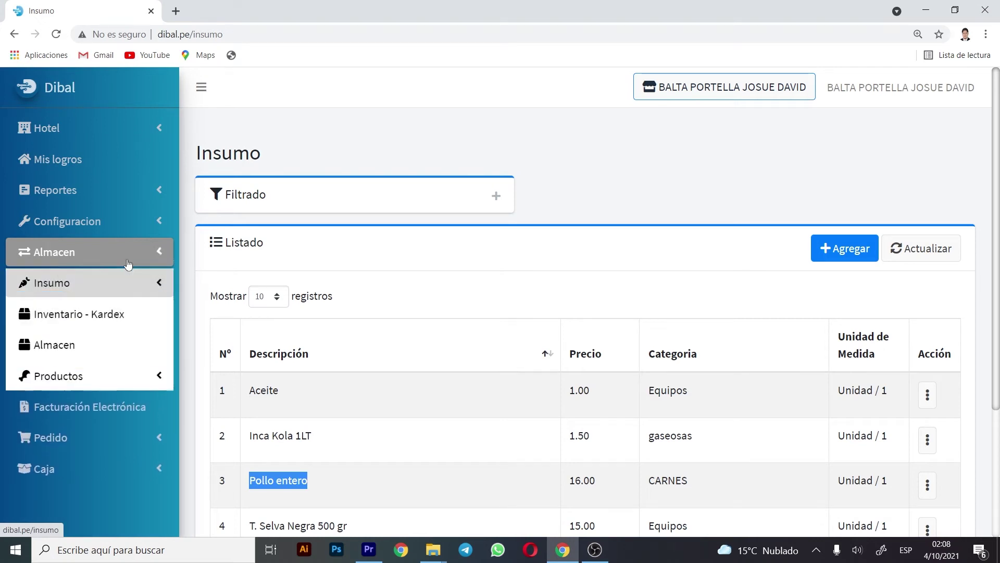
left_click(103, 375)
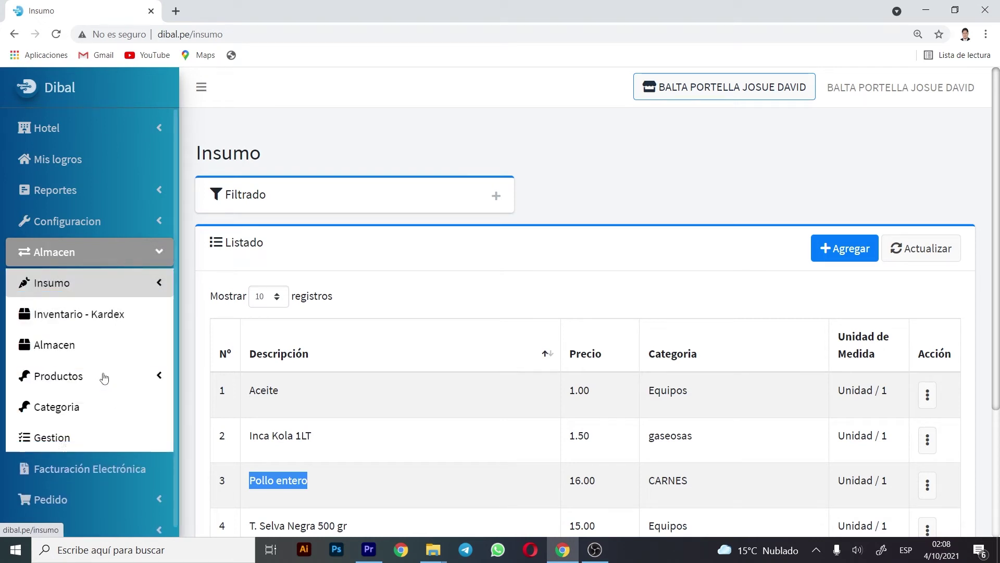
left_click(67, 440)
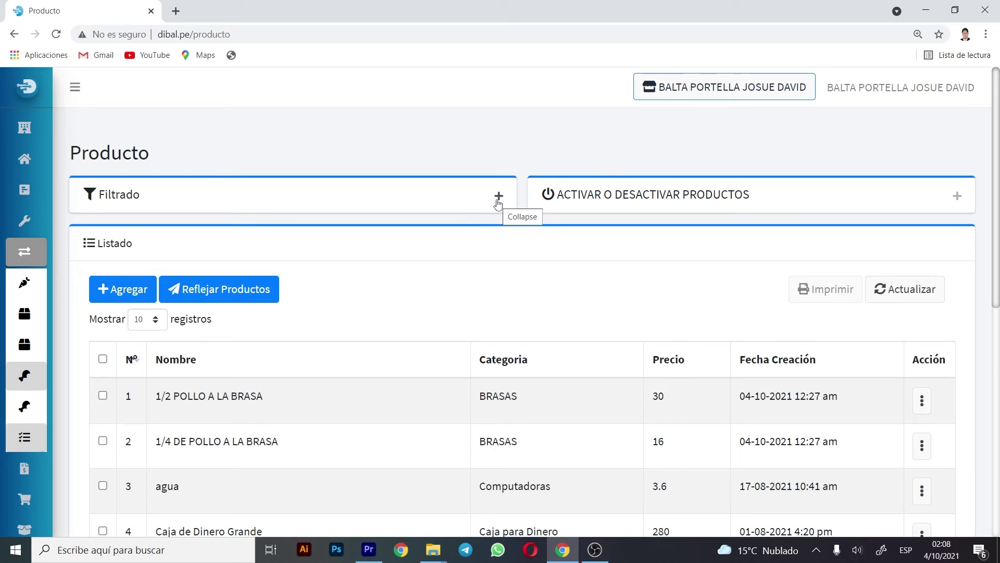
Filter the product list by the name "pollo" to find the chicken products.
left_click(498, 200)
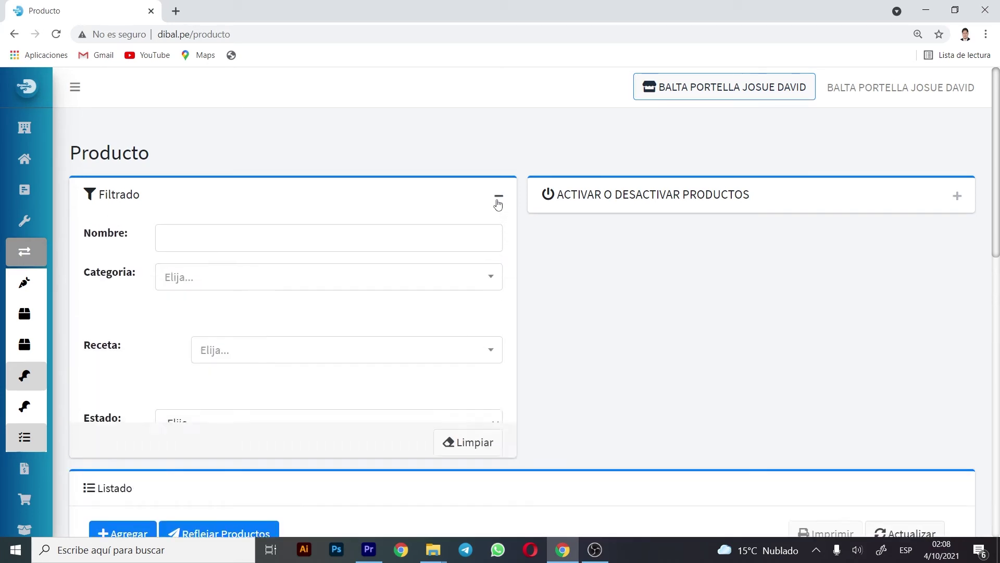
left_click(335, 248)
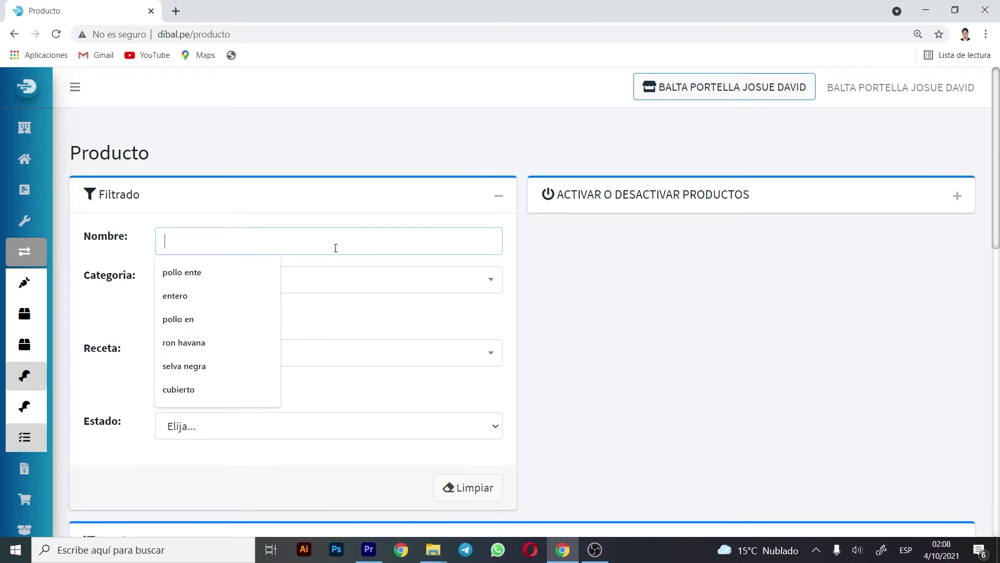
type("pollo")
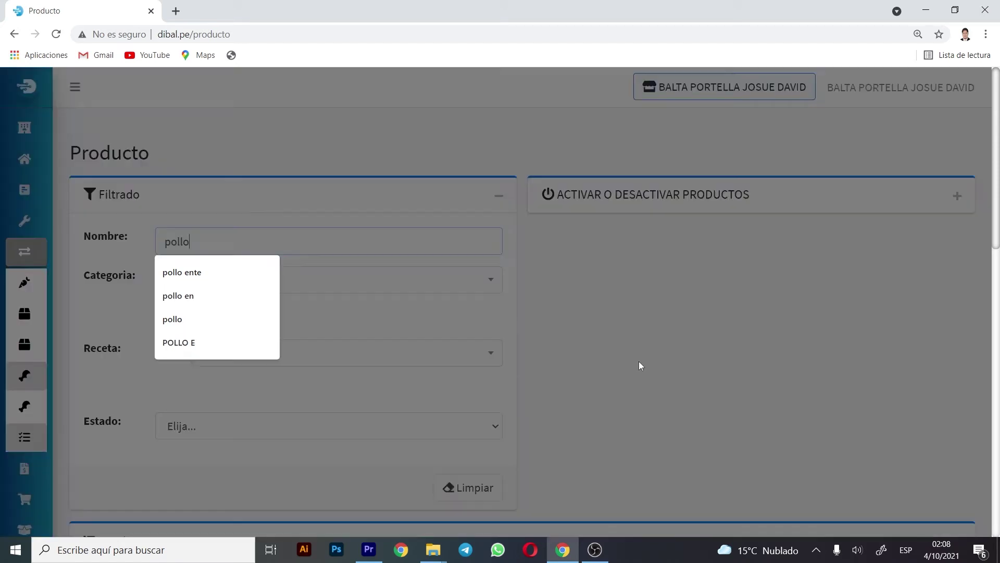
scroll(646, 375, "down", 7)
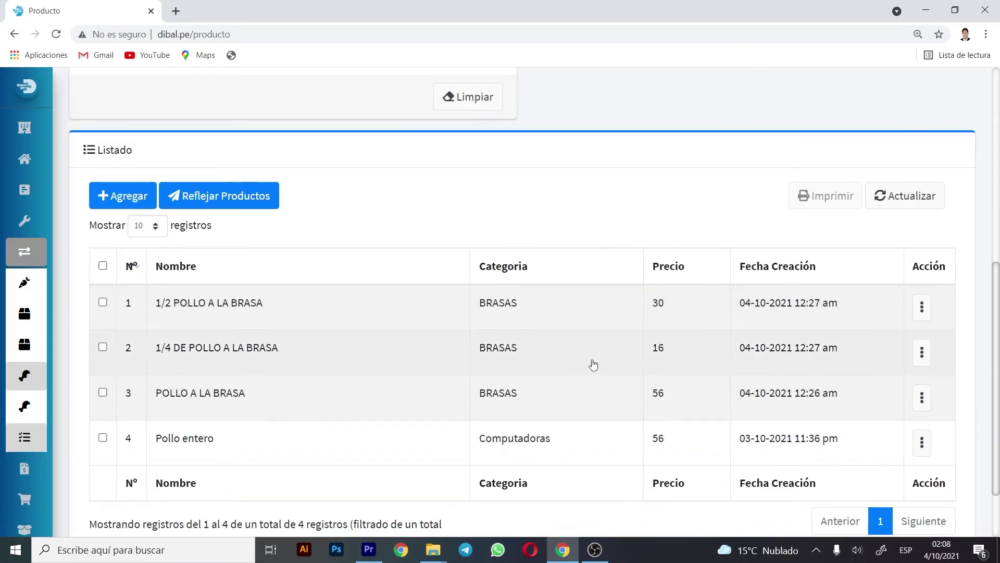
scroll(596, 375, "up", 2)
scroll(604, 399, "up", 1)
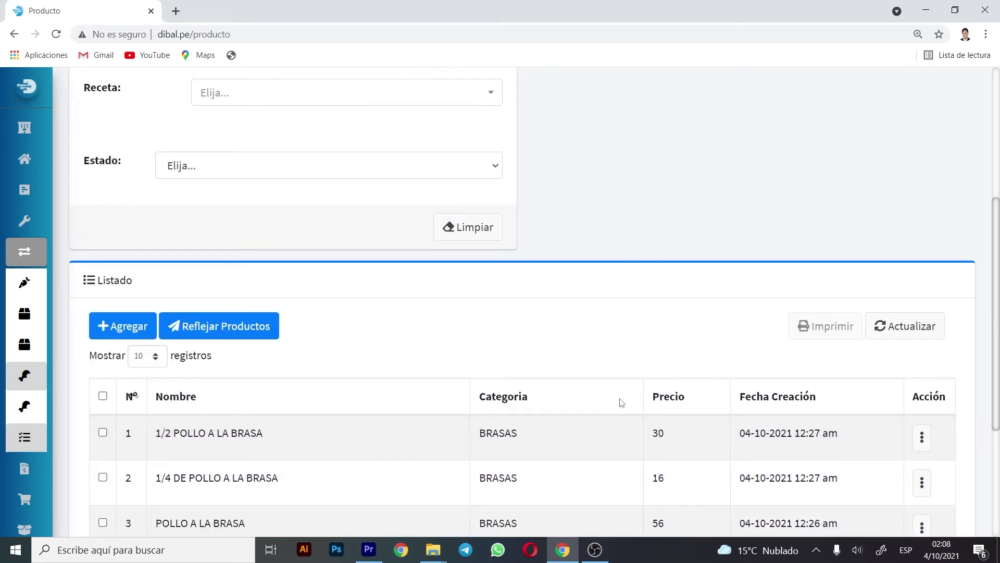
left_click_drag(996, 338, 996, 344)
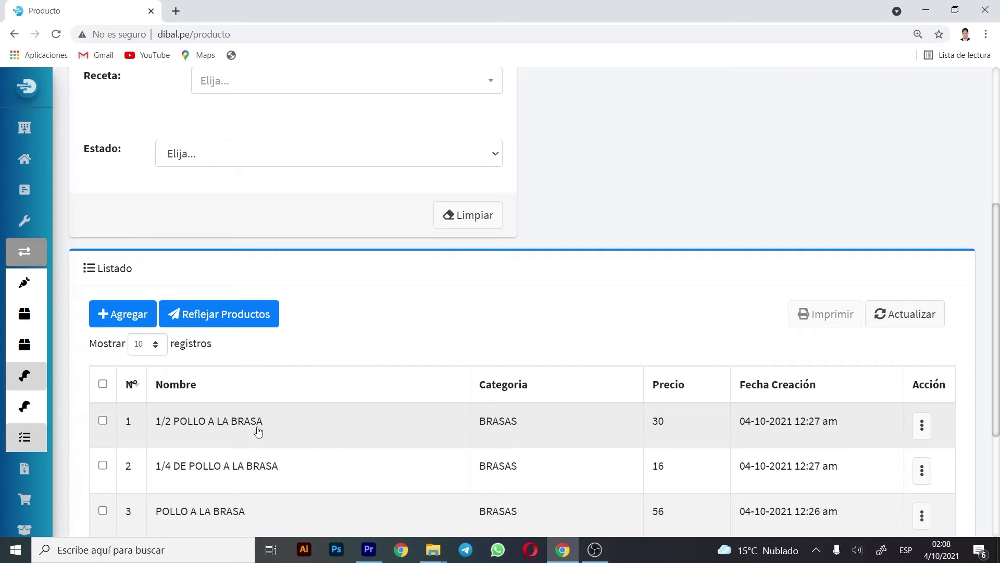
Open the POLLO A LA BRASA product for editing and go to its recipe.
double_click(240, 514)
triple_click(241, 515)
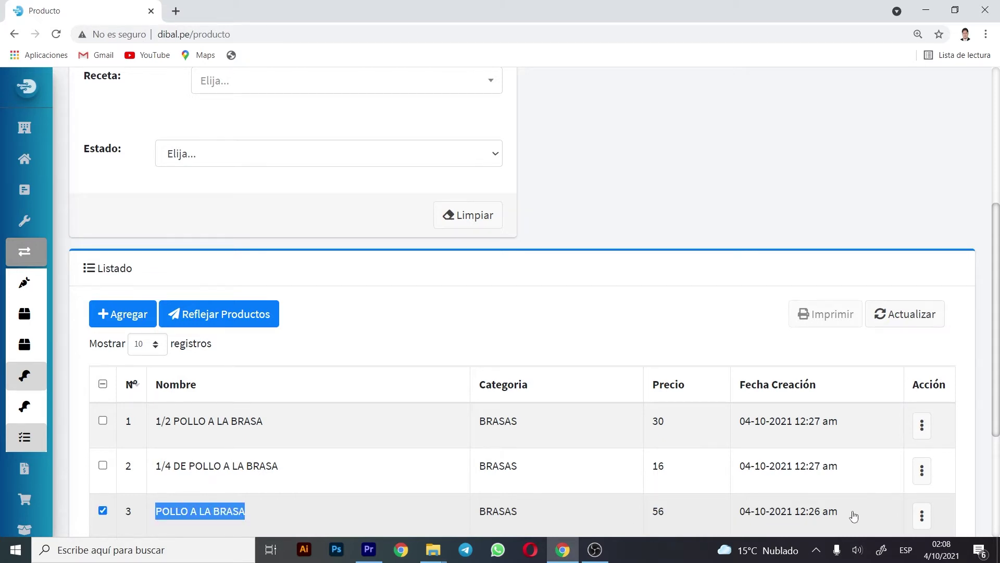
left_click(921, 514)
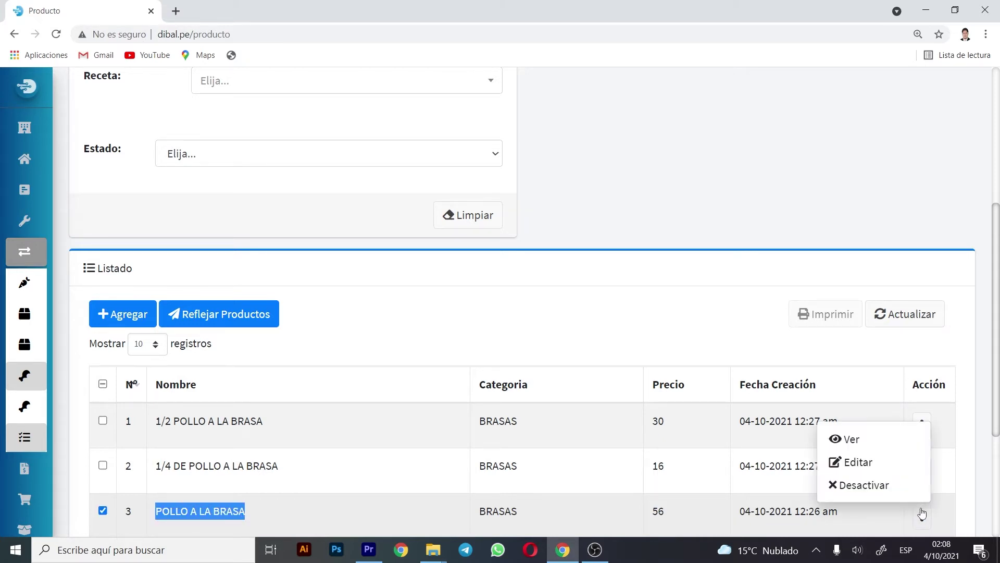
left_click(858, 462)
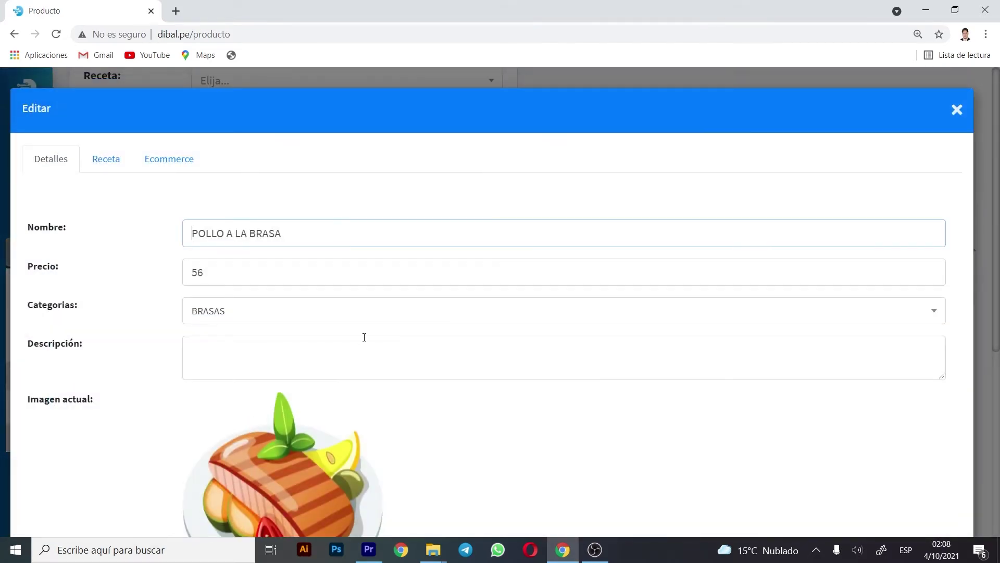
left_click(105, 166)
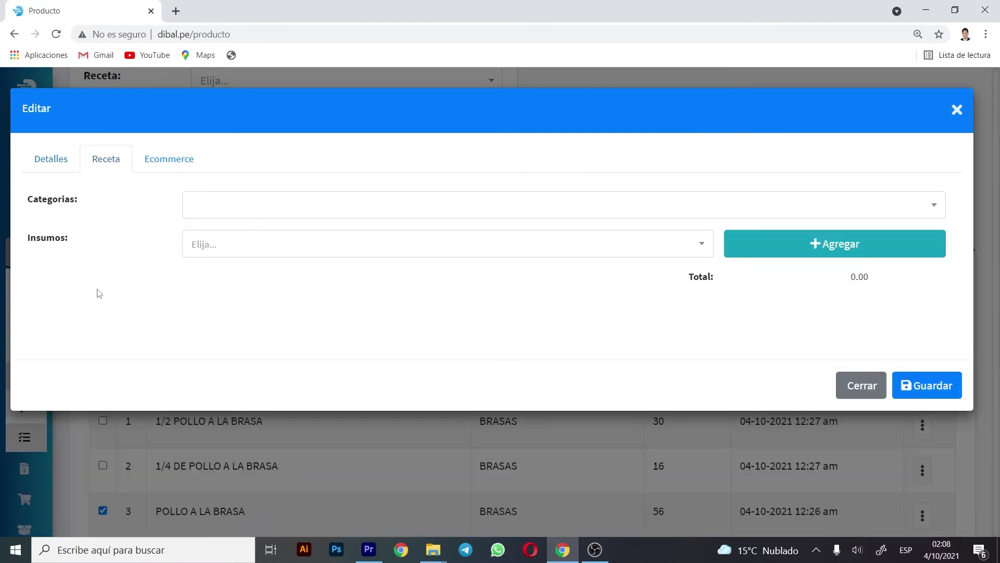
Add the Pollo entero insumo to the POLLO A LA BRASA recipe with a quantity of 1.
left_click(216, 256)
left_click(227, 350)
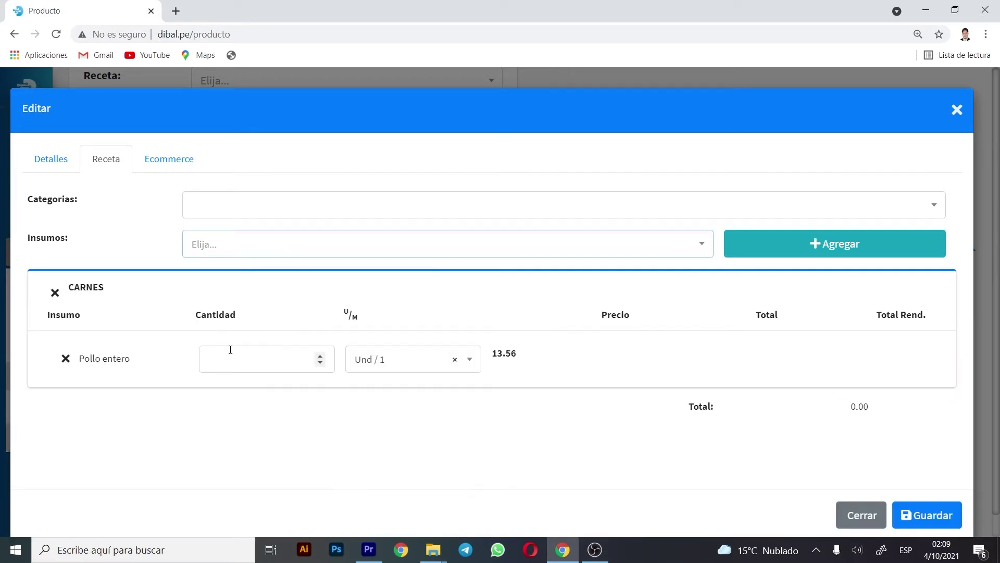
left_click(228, 395)
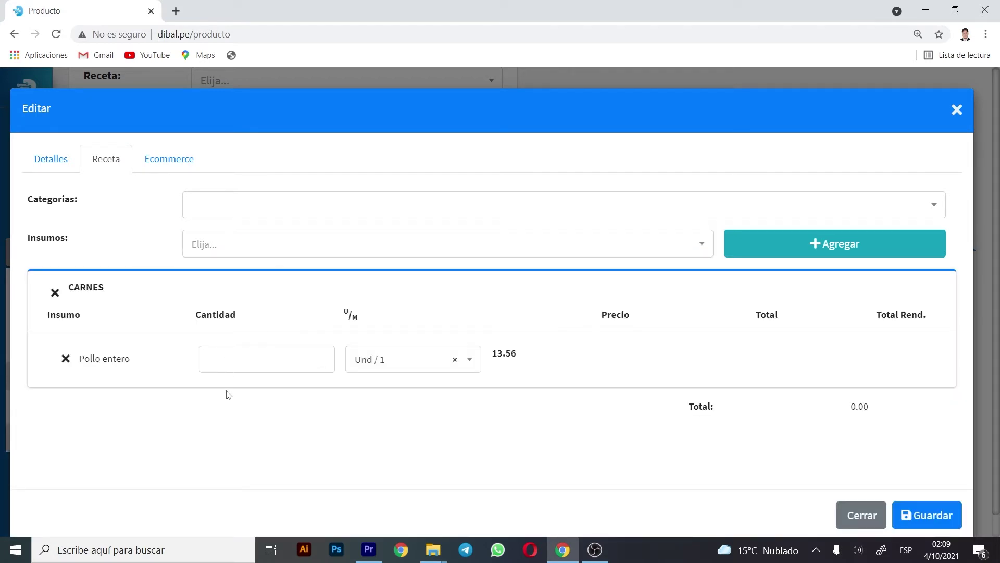
left_click(241, 365)
type("1")
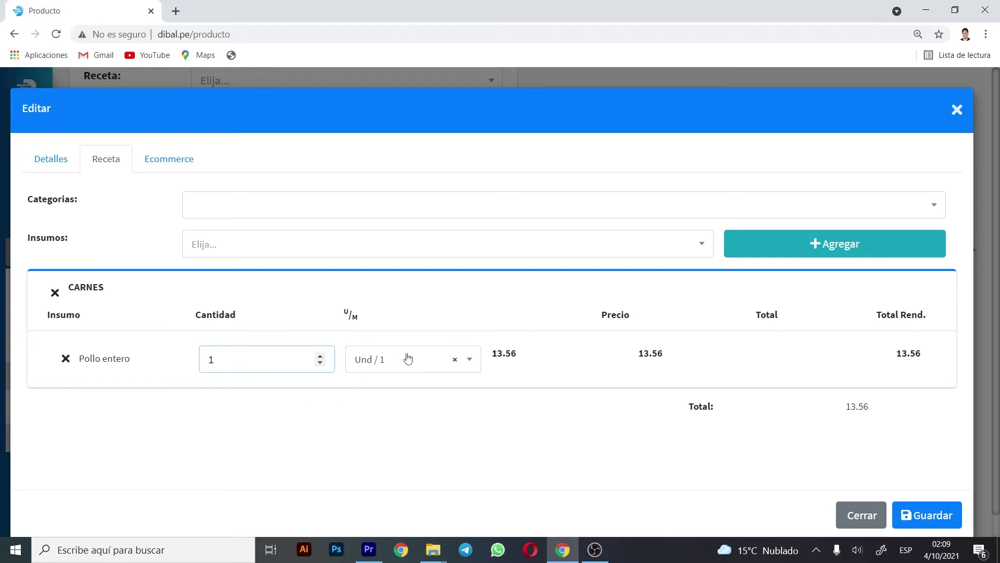
Save the POLLO A LA BRASA product with its recipe.
left_click(796, 459)
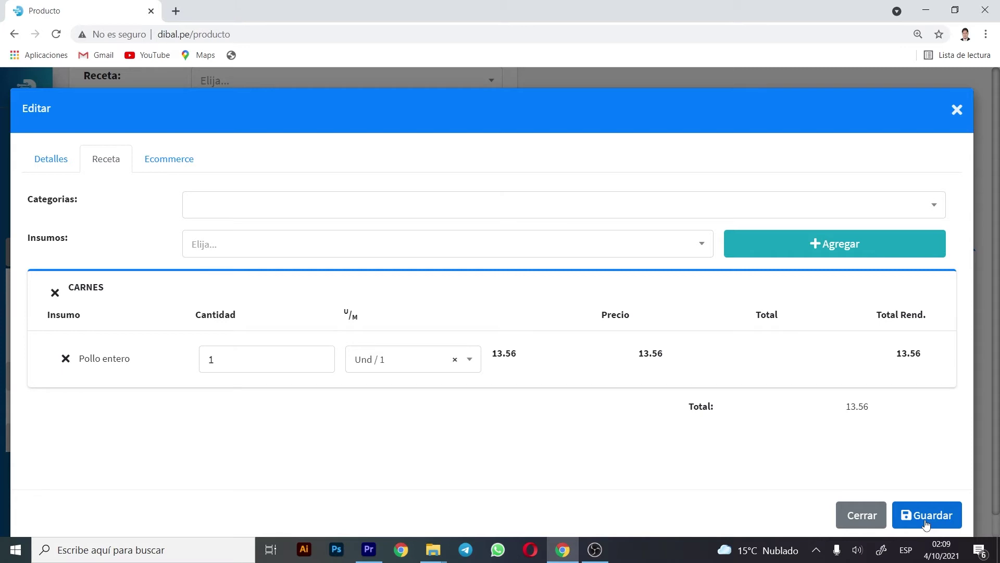
left_click(927, 521)
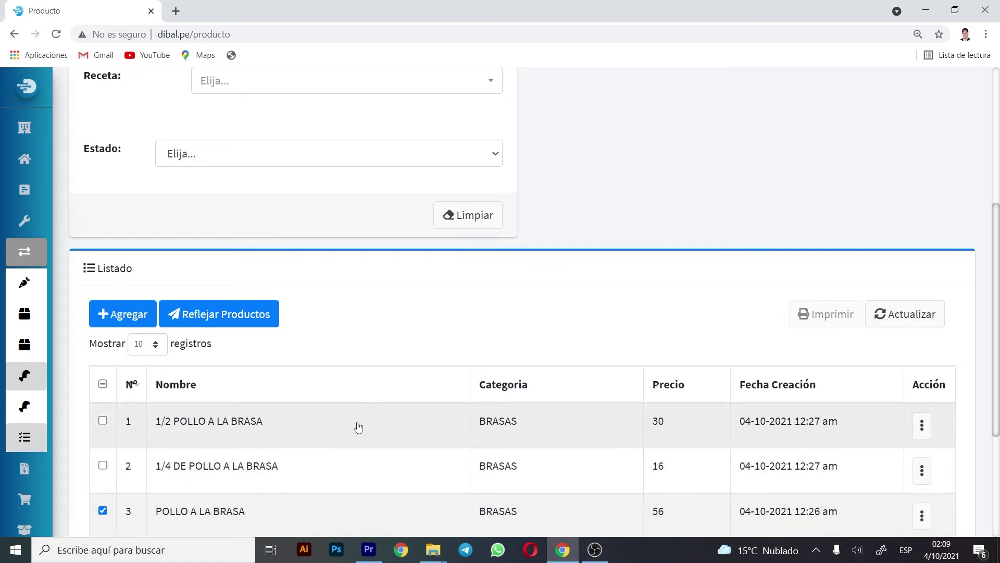
Open the 1/2 POLLO A LA BRASA product for editing and go to its recipe.
double_click(238, 431)
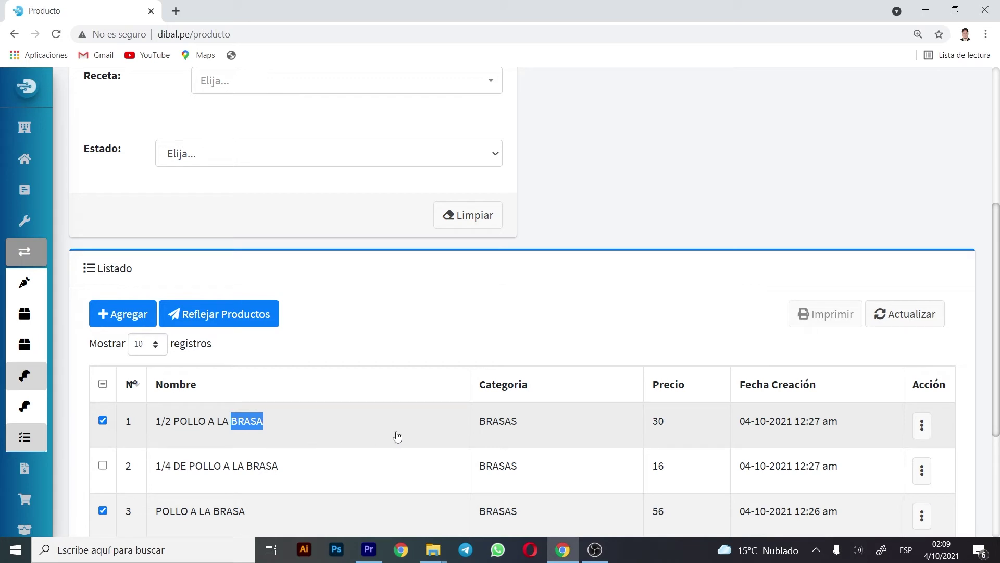
left_click(921, 435)
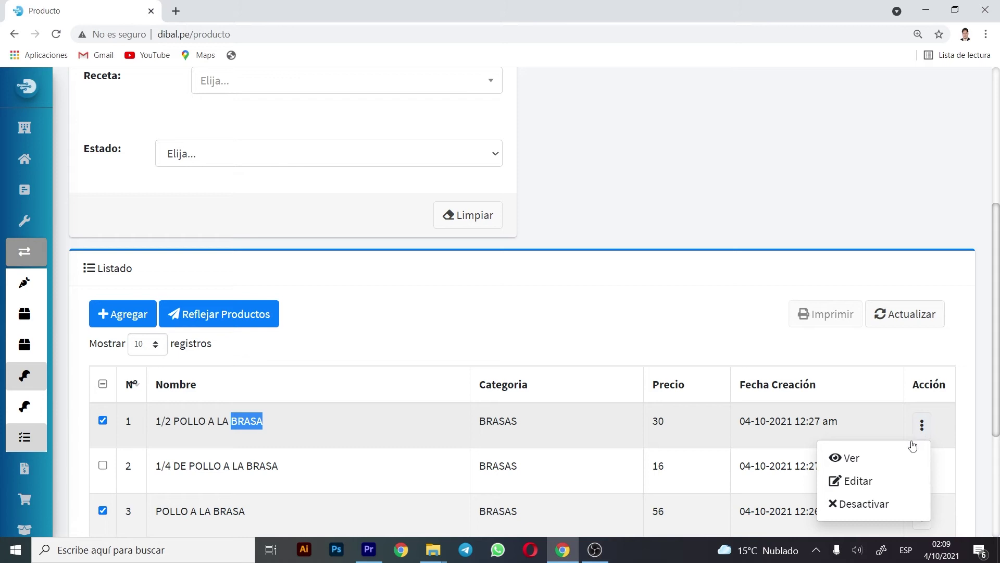
left_click(875, 482)
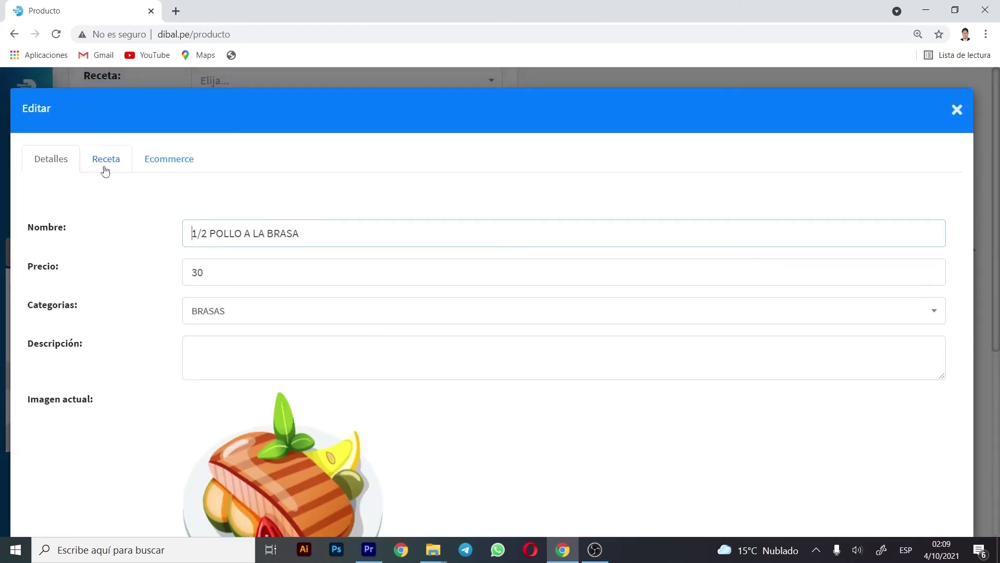
left_click(106, 170)
Add the Pollo entero insumo to the 1/2 POLLO A LA BRASA recipe with quantity 1 and unit Und / ½, and save it.
left_click(221, 257)
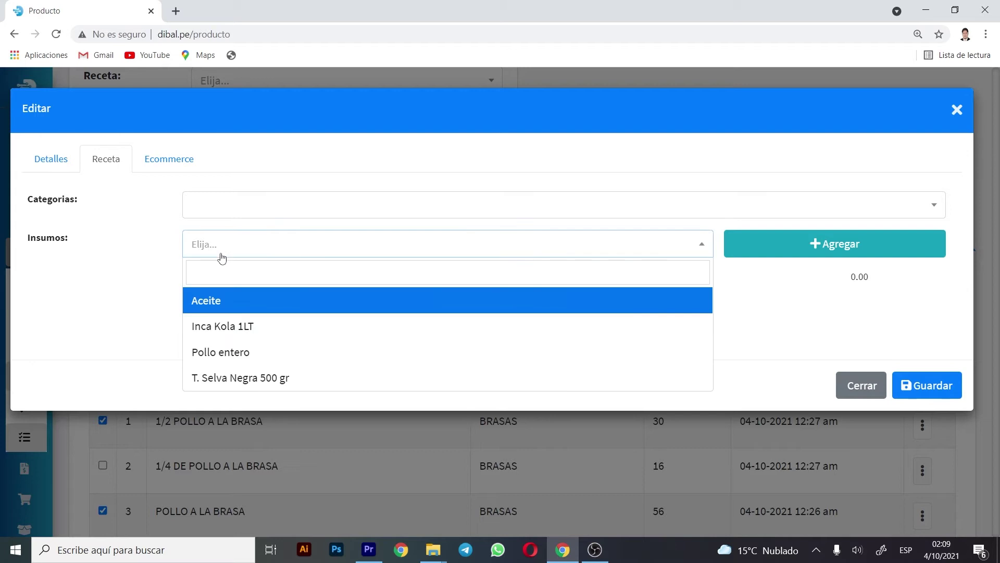
left_click(241, 358)
left_click(236, 351)
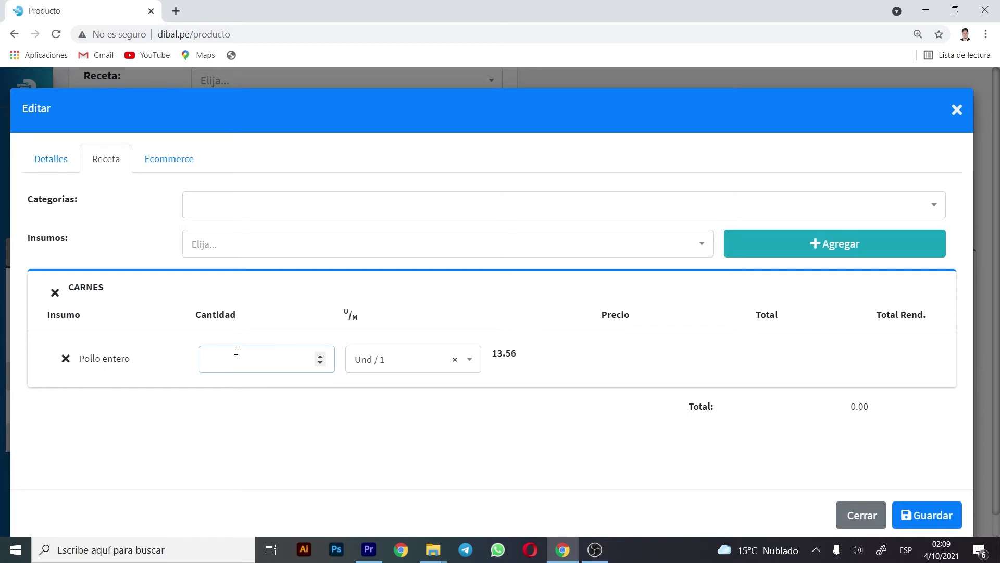
type("1")
left_click(360, 358)
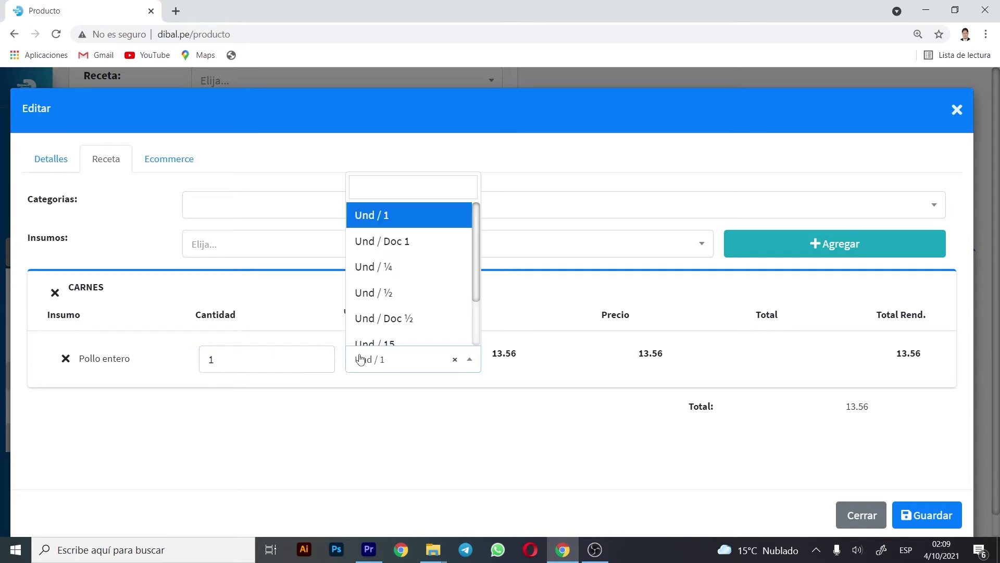
left_click(402, 298)
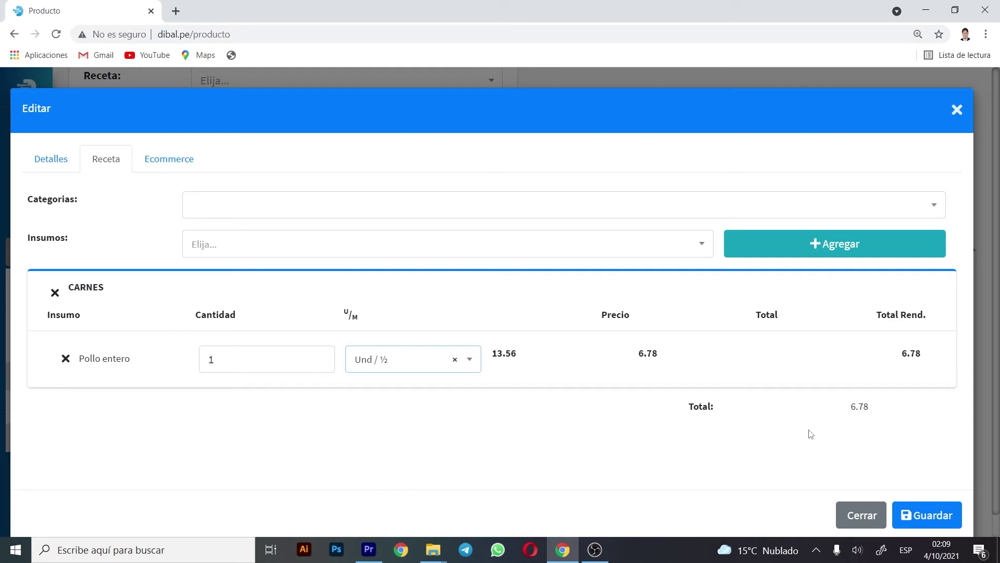
left_click(412, 356)
left_click(408, 359)
left_click(921, 526)
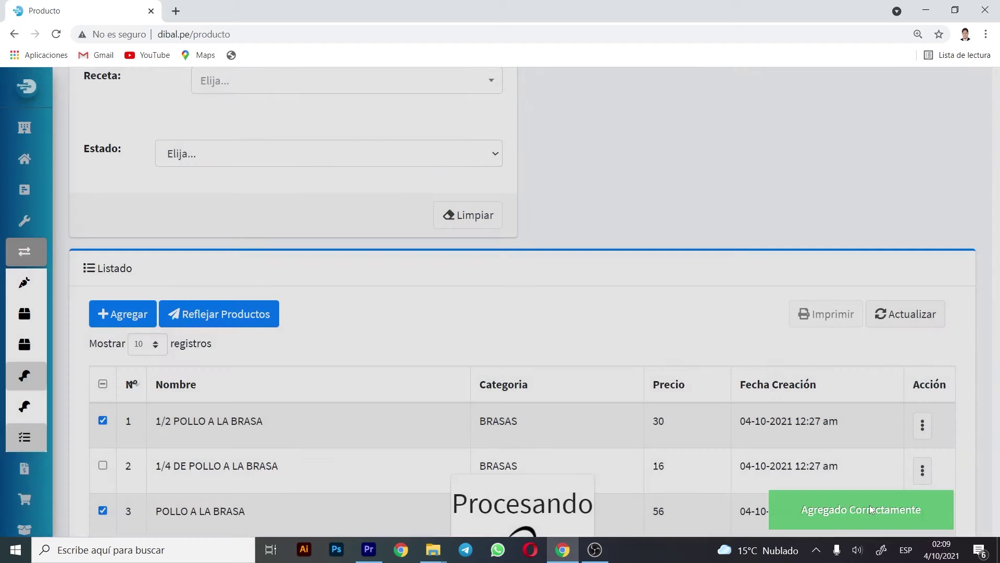
Open the 1/4 DE POLLO A LA BRASA product for editing and go to its recipe.
scroll(818, 482, "up", 1)
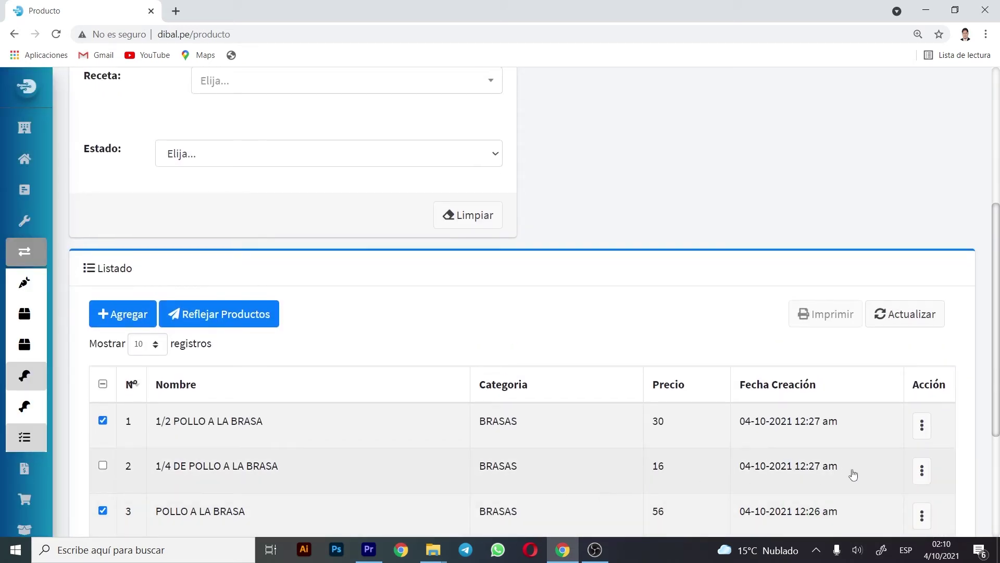
left_click(921, 476)
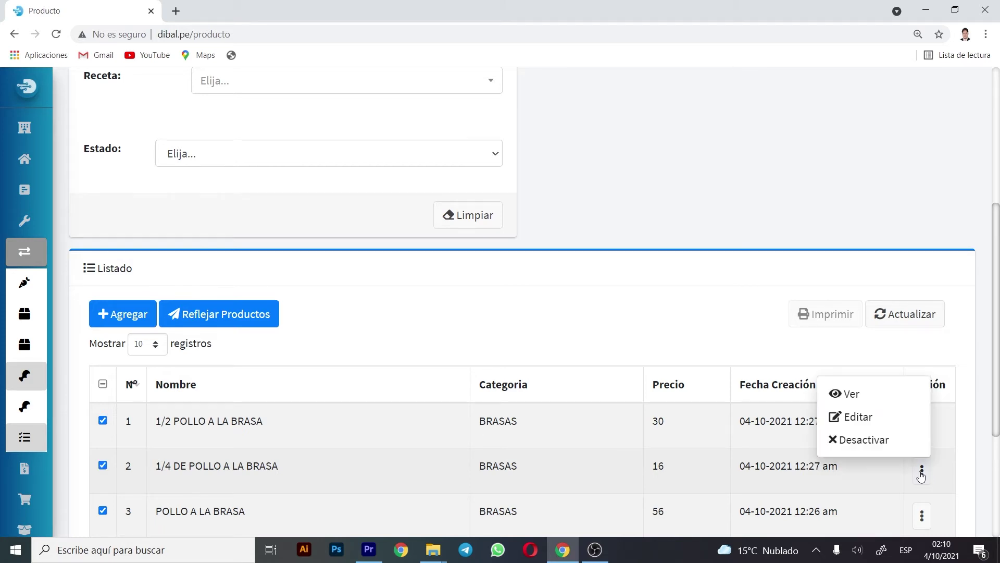
left_click(871, 426)
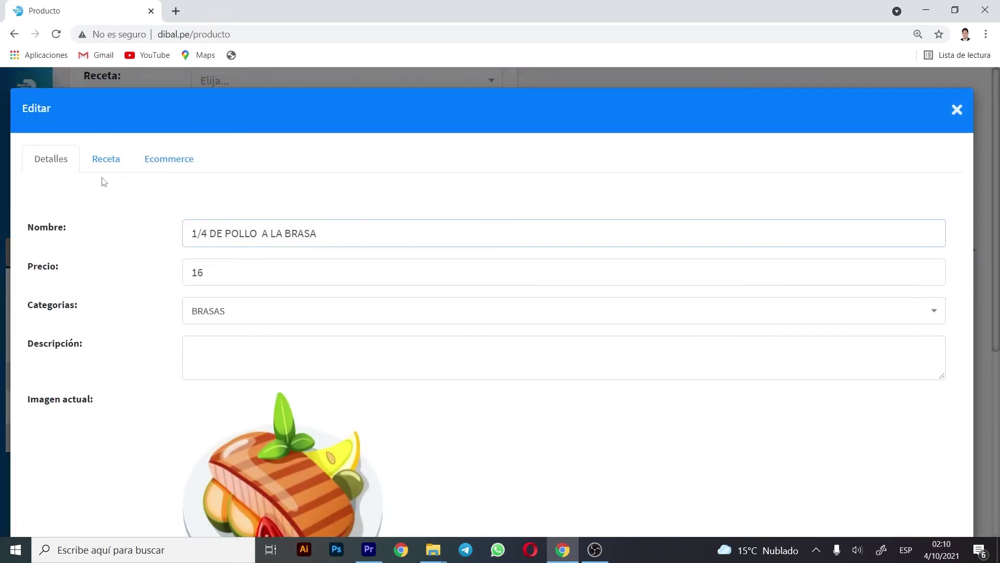
left_click(101, 166)
Add the Pollo entero insumo to the 1/4 DE POLLO A LA BRASA recipe with quantity 1 and unit Und / ¼, and save it.
left_click(253, 247)
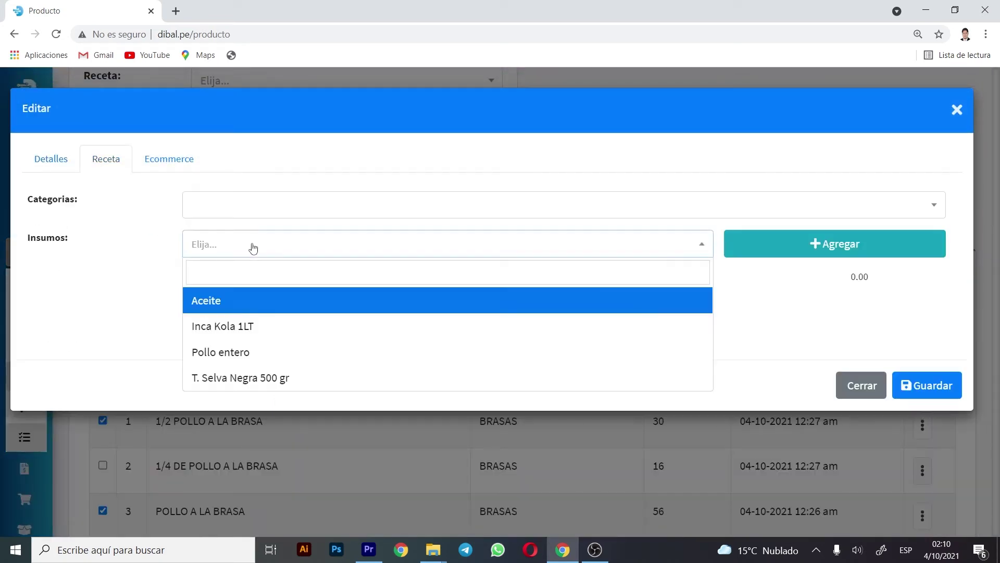
left_click(256, 353)
left_click(255, 349)
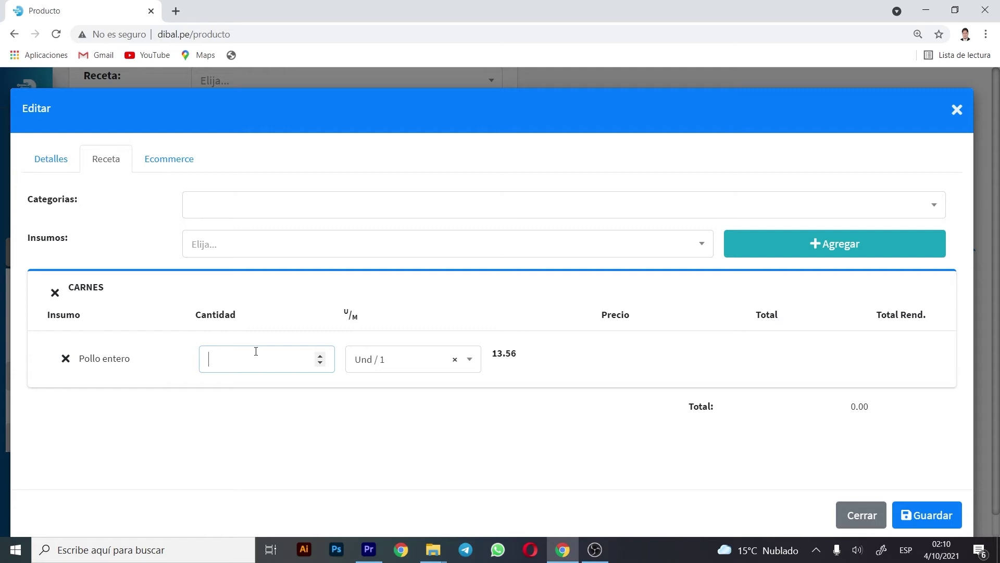
type("1")
left_click(374, 368)
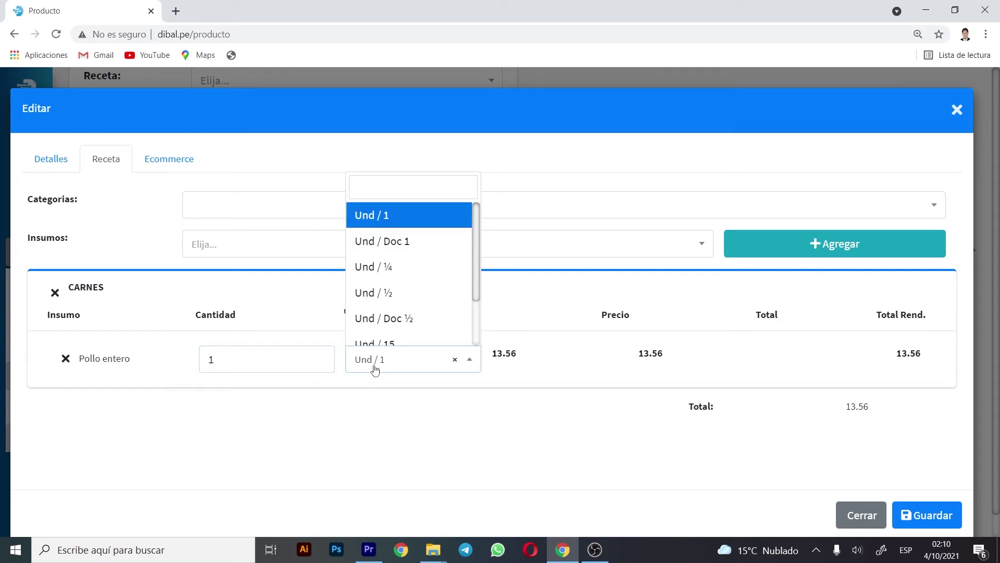
left_click(394, 276)
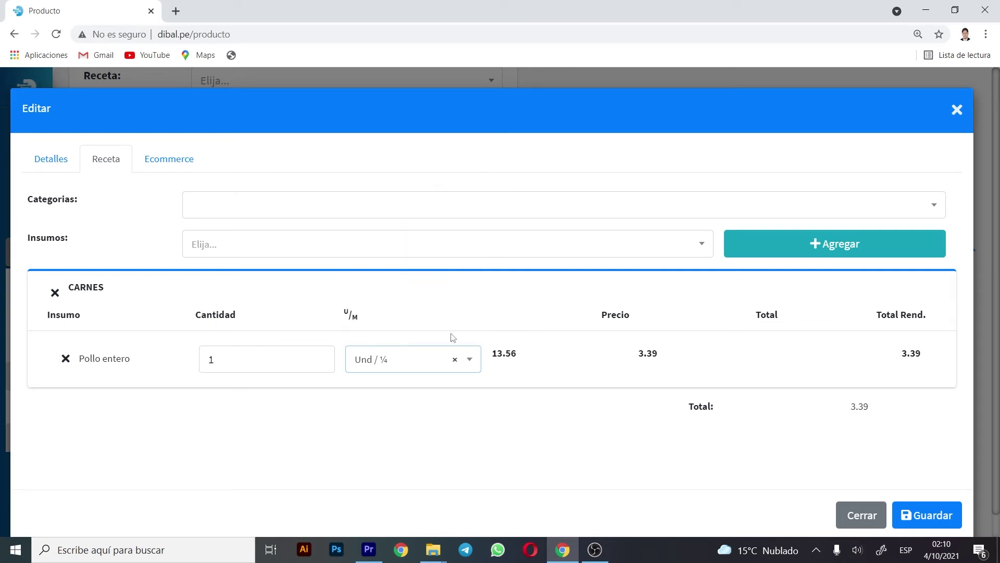
left_click(925, 513)
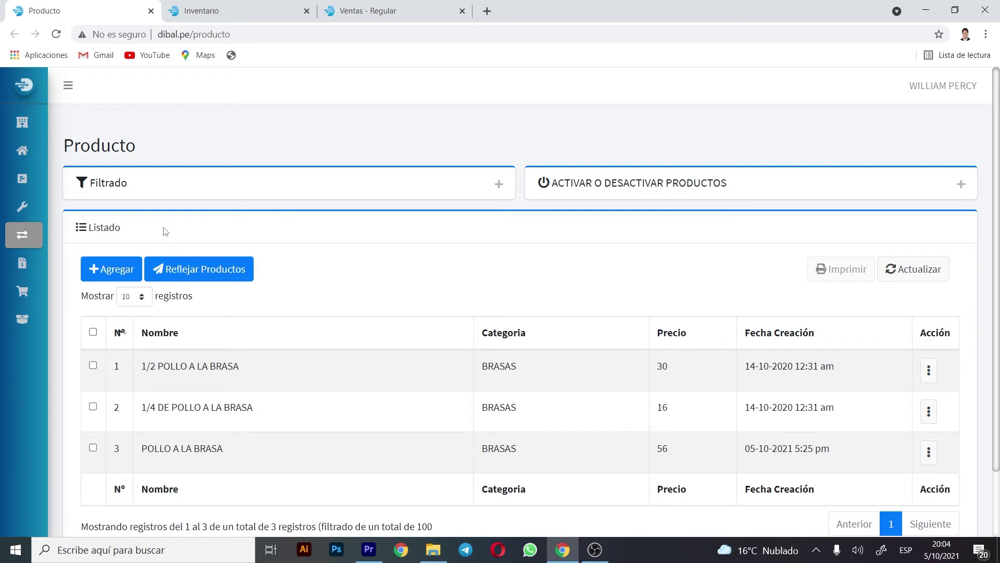
Open the Inventario - Kardex page of the Almacen module.
left_click(68, 86)
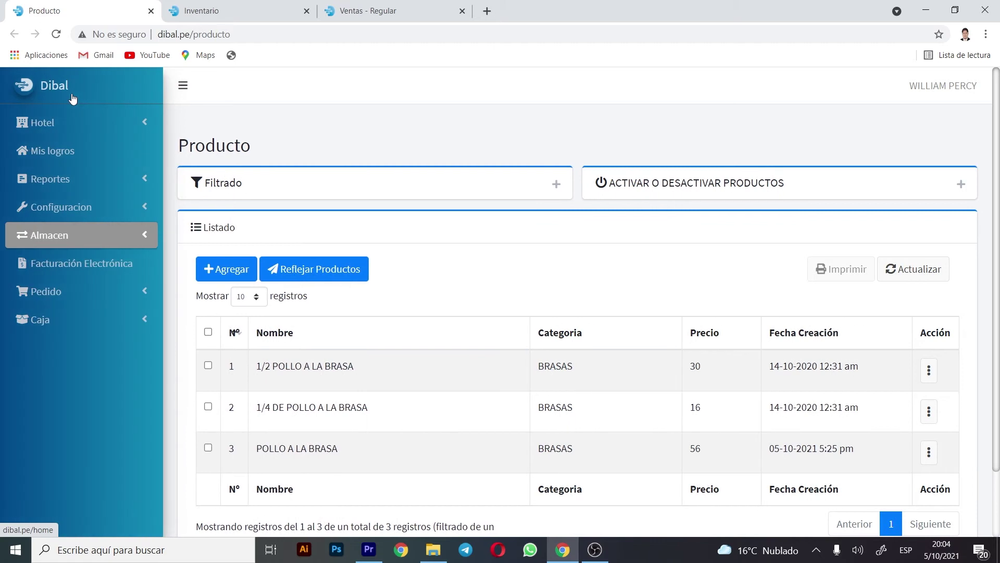
left_click(80, 241)
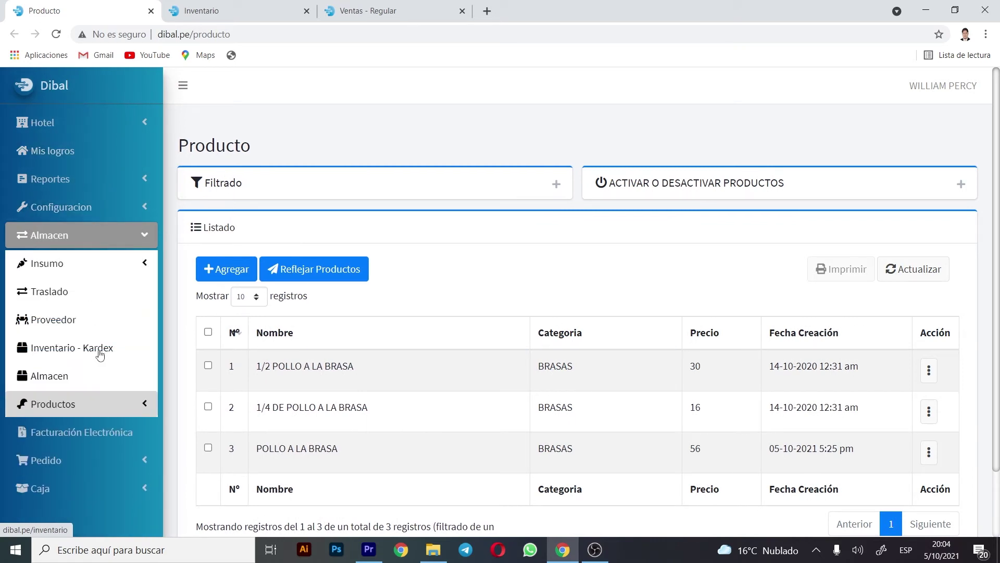
left_click(100, 355)
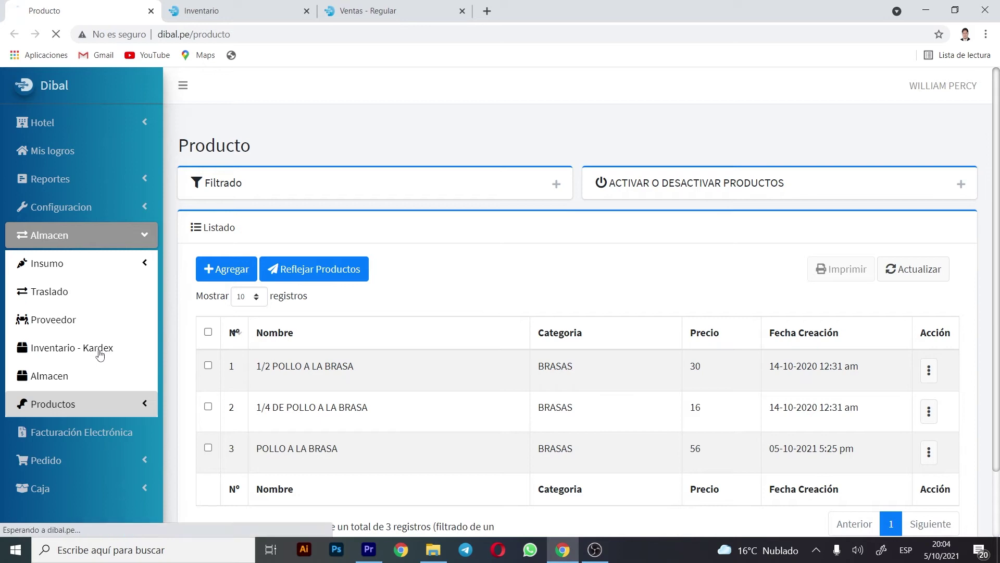
Examine the entrada, merma, salida and final inventory values of POLLO ENTERO in the inventory list.
scroll(693, 429, "down", 1)
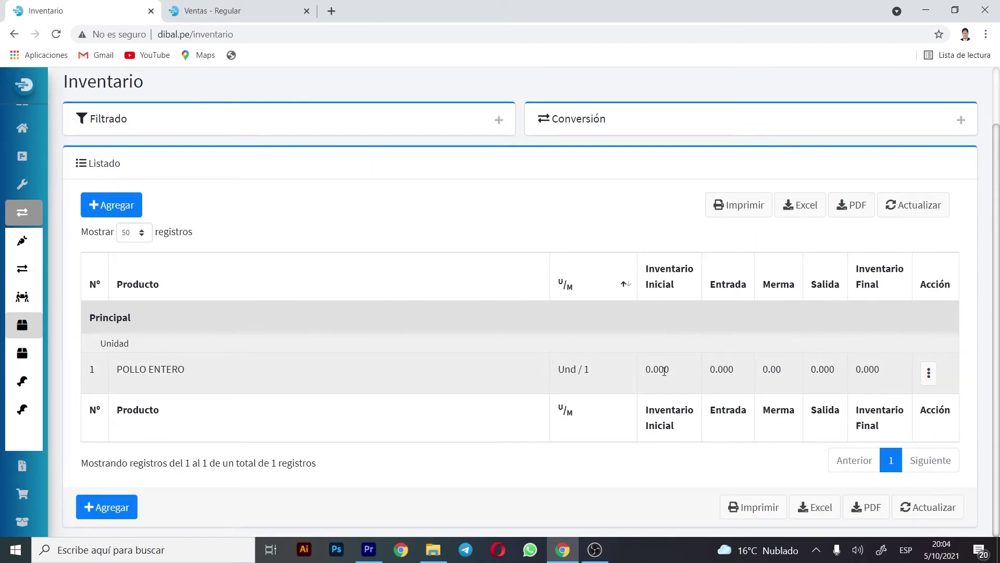
double_click(730, 372)
double_click(769, 380)
left_click(824, 377)
double_click(731, 371)
left_click(770, 379)
double_click(770, 380)
left_click(824, 380)
left_click(872, 388)
scroll(871, 389, "up", 2)
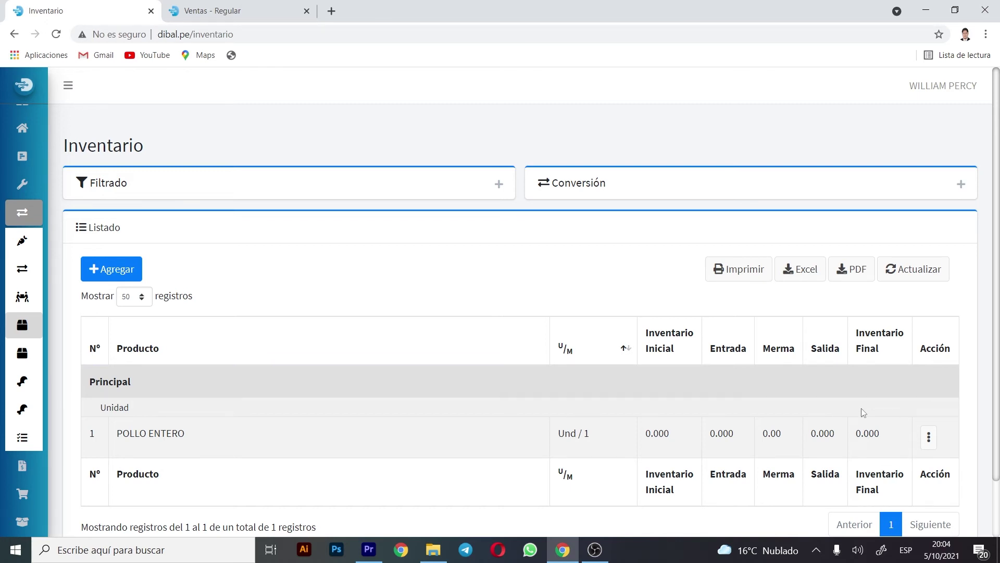
Correct the initial quantity of POLLO ENTERO to 10 with the observation "primer uso" and save it.
left_click(929, 438)
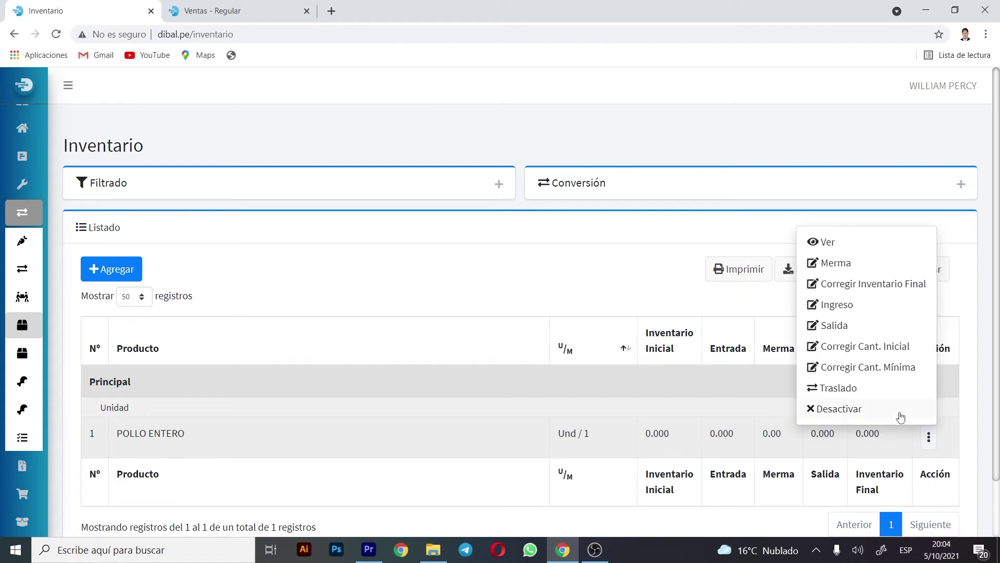
left_click(901, 358)
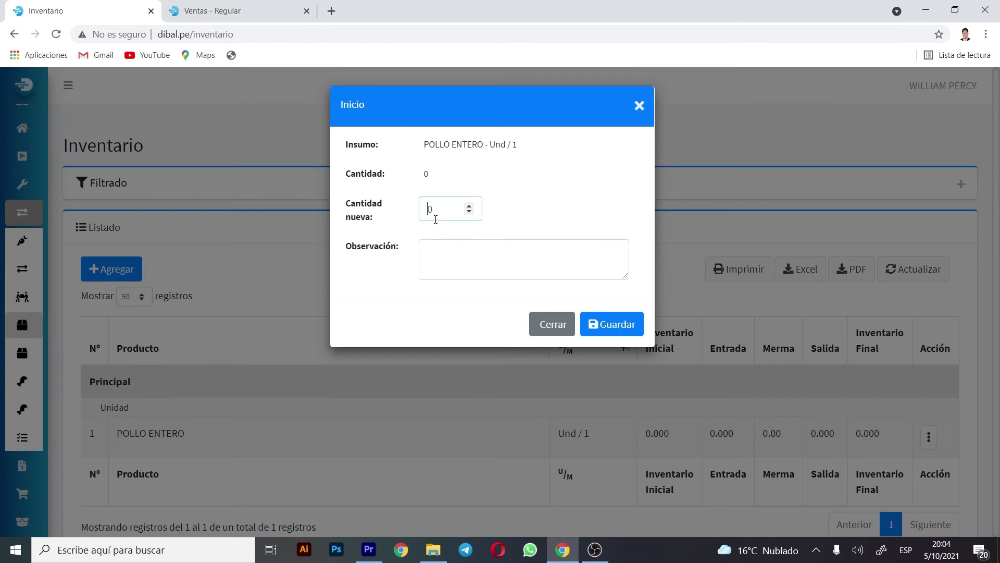
type("1")
left_click(480, 252)
type("primer uso")
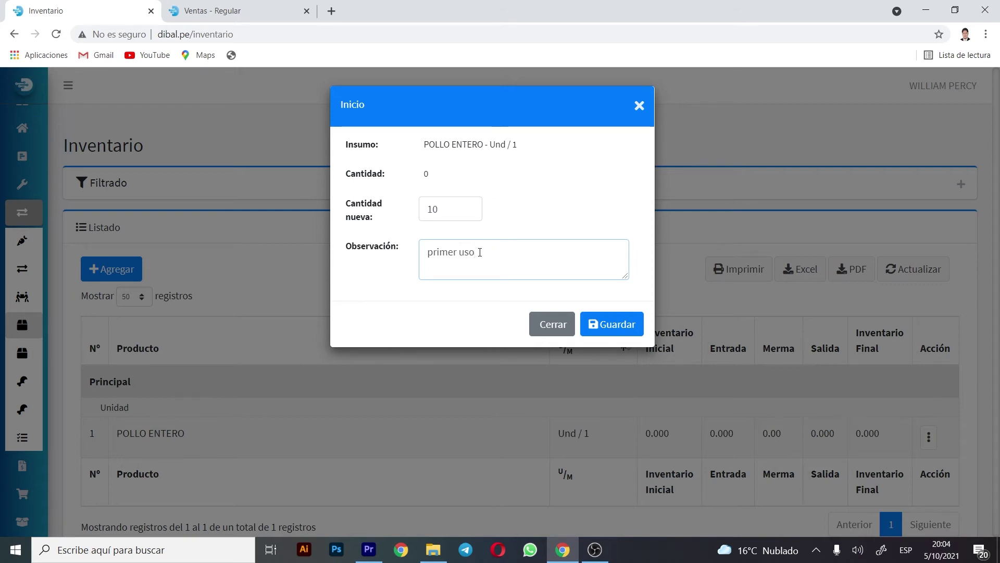
left_click(601, 325)
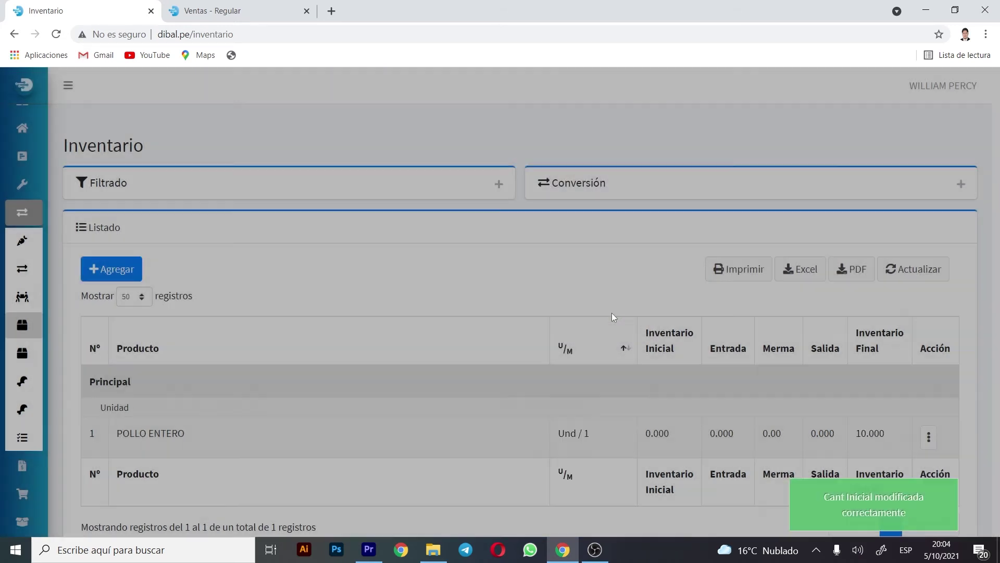
Check the final inventory of POLLO ENTERO in the inventory list.
double_click(857, 437)
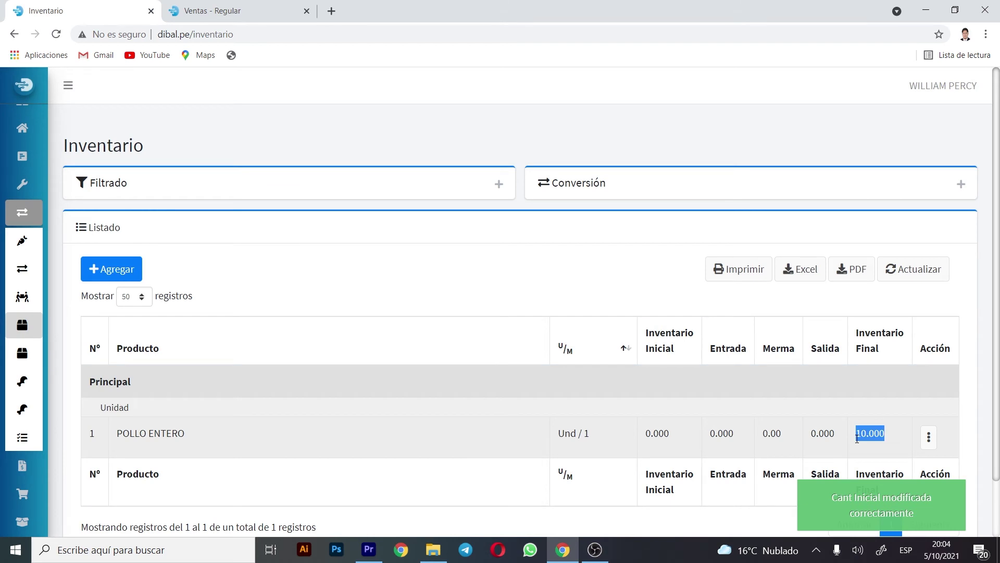
left_click_drag(997, 319, 998, 352)
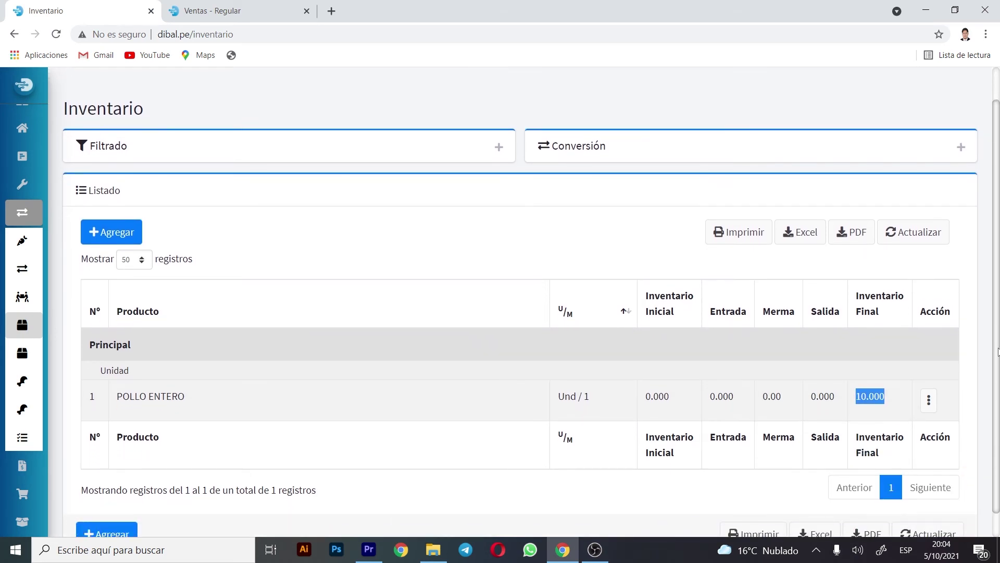
left_click(903, 354)
double_click(876, 407)
left_click(762, 407)
scroll(136, 440, "up", 1)
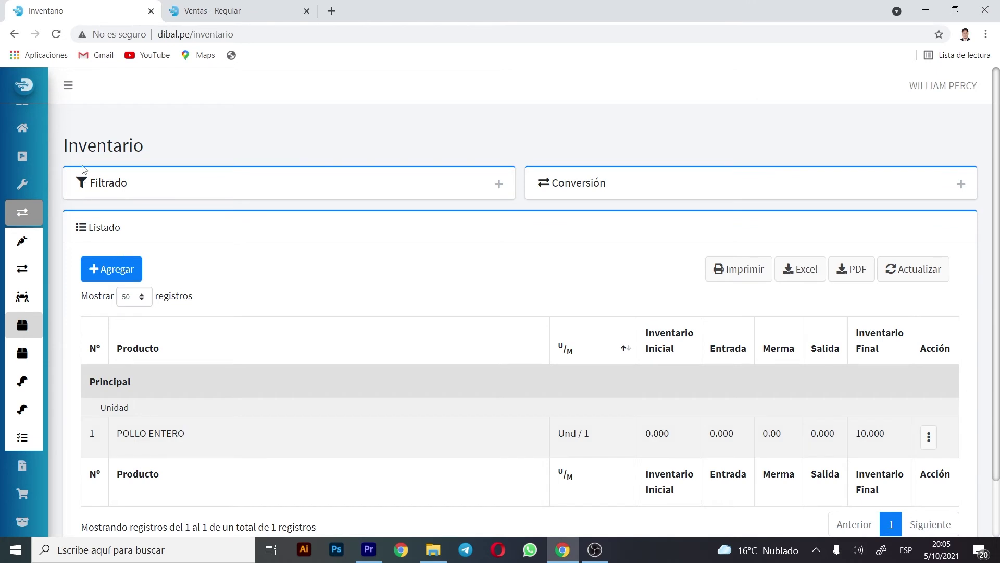
Find the Mesas page in the Pedido module and switch to the already open Ventas - Regular page.
left_click(69, 85)
left_click(132, 224)
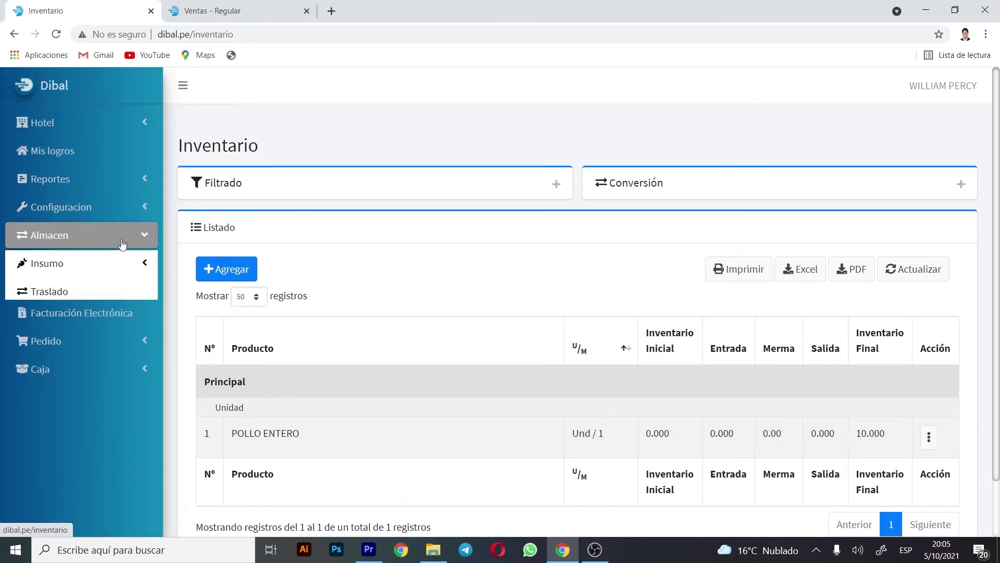
left_click(100, 290)
scroll(78, 364, "down", 2)
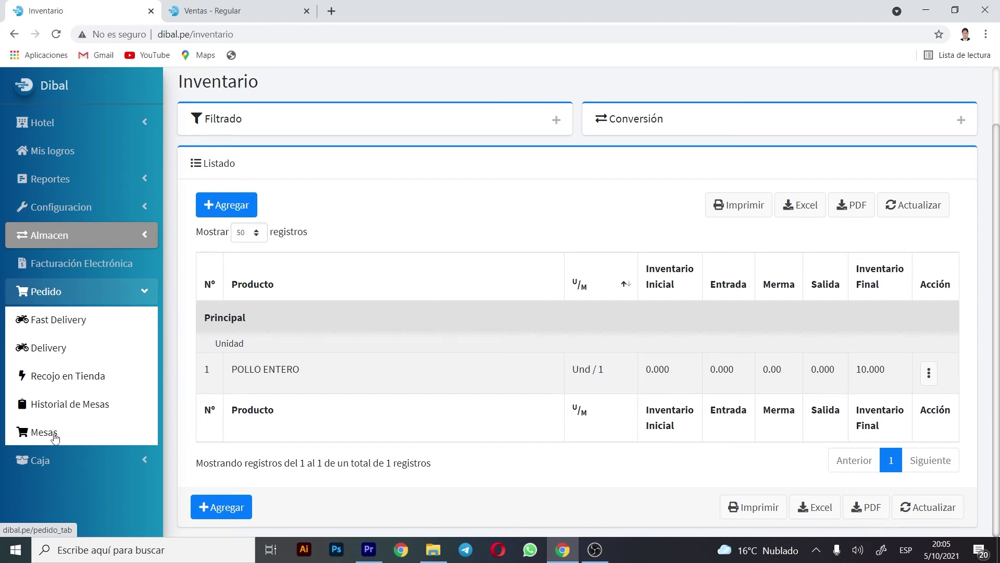
right_click(53, 435)
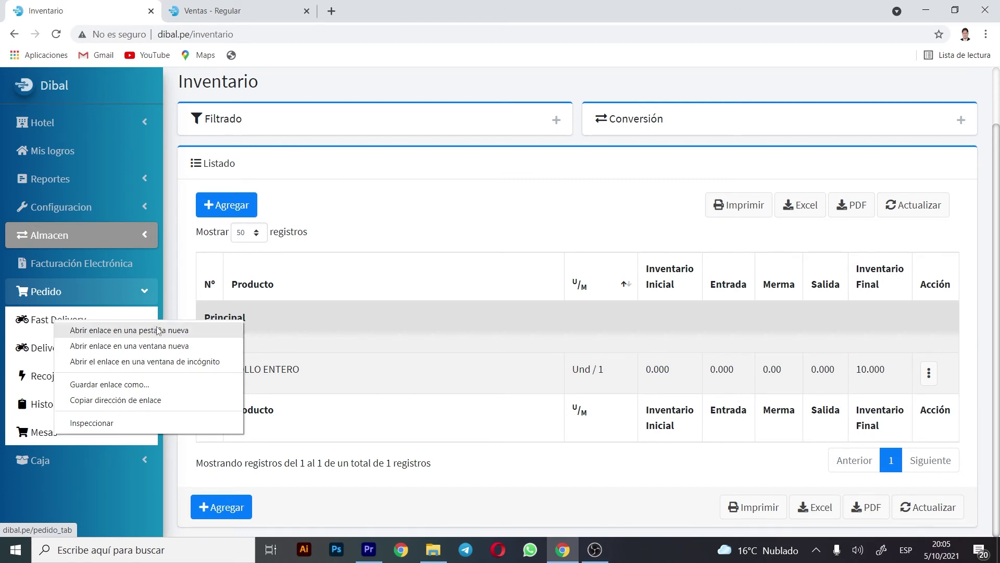
left_click(219, 10)
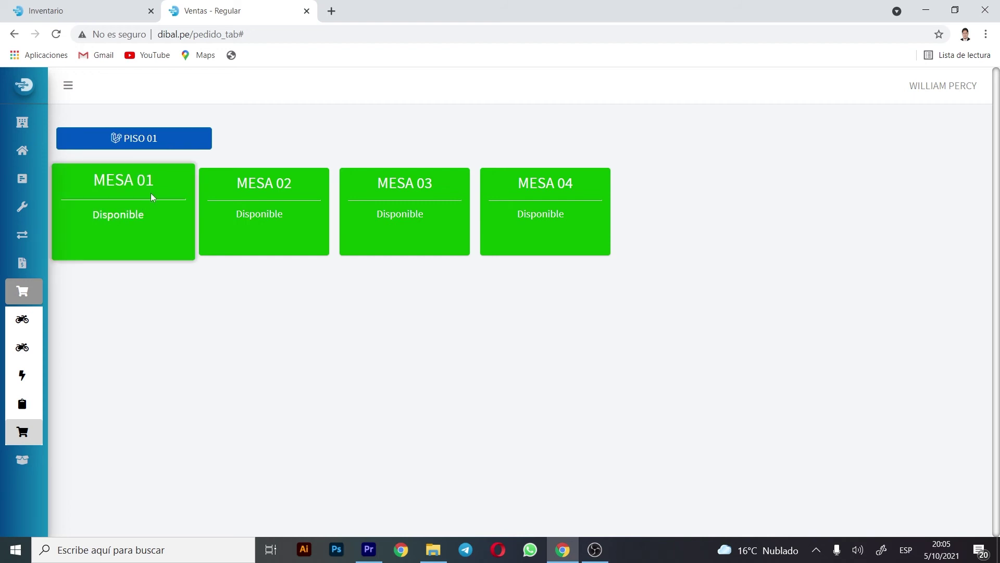
Create an order for Mesa 01 with one POLLO A LA BRASA and send it to the kitchen.
left_click(174, 234)
left_click(382, 295)
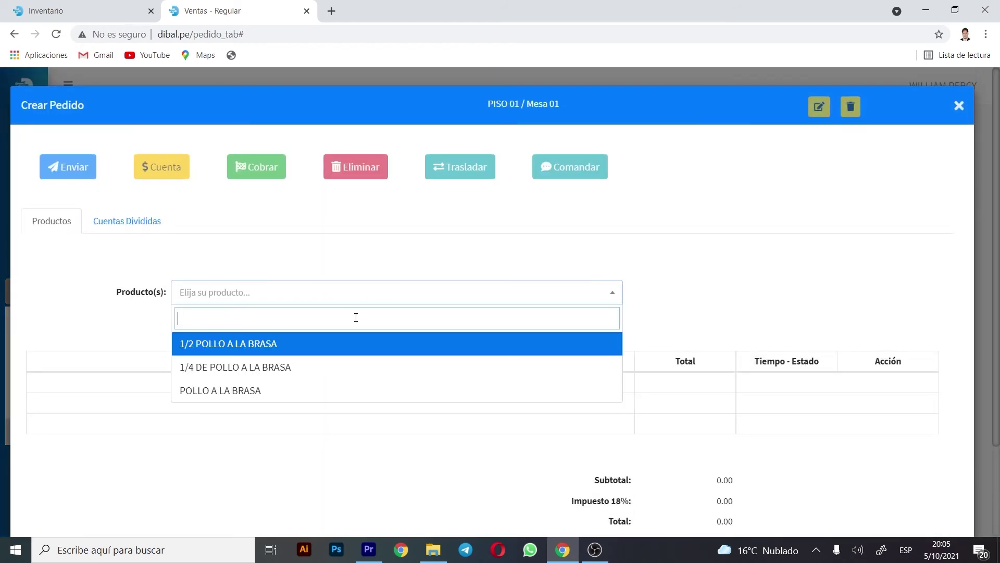
left_click(313, 391)
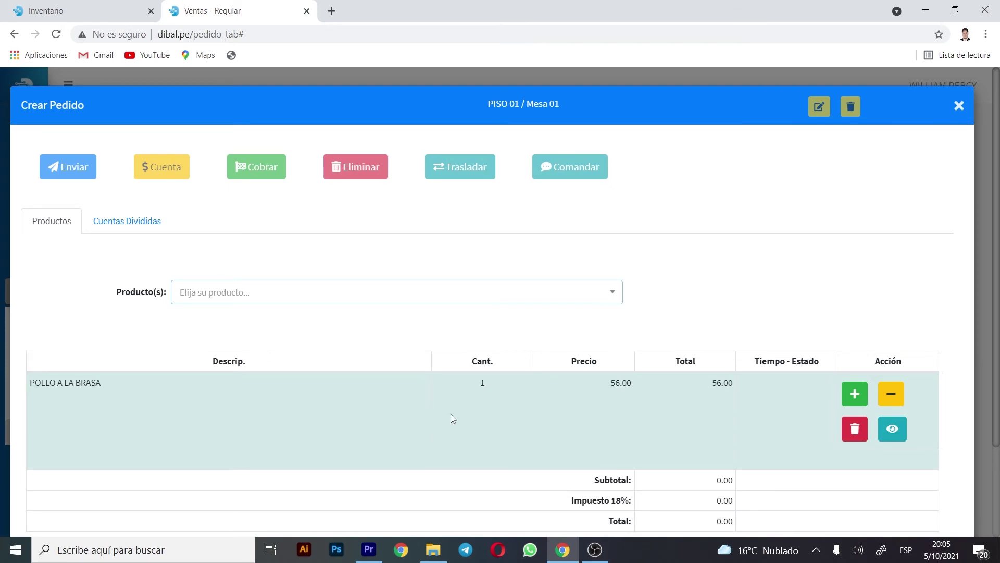
left_click(71, 172)
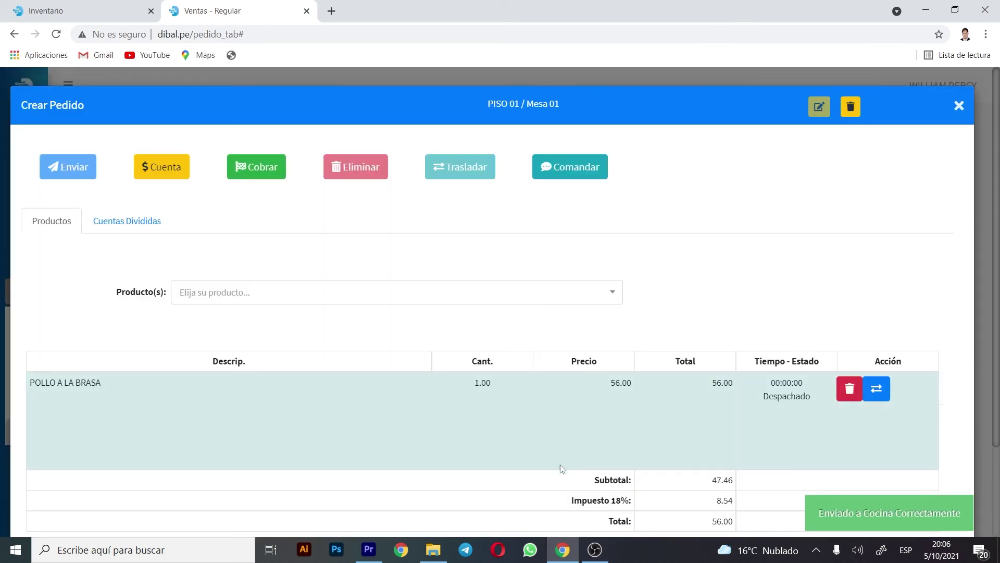
Return to the Inventario page, refresh the list and check the salida value of POLLO ENTERO.
left_click(139, 6)
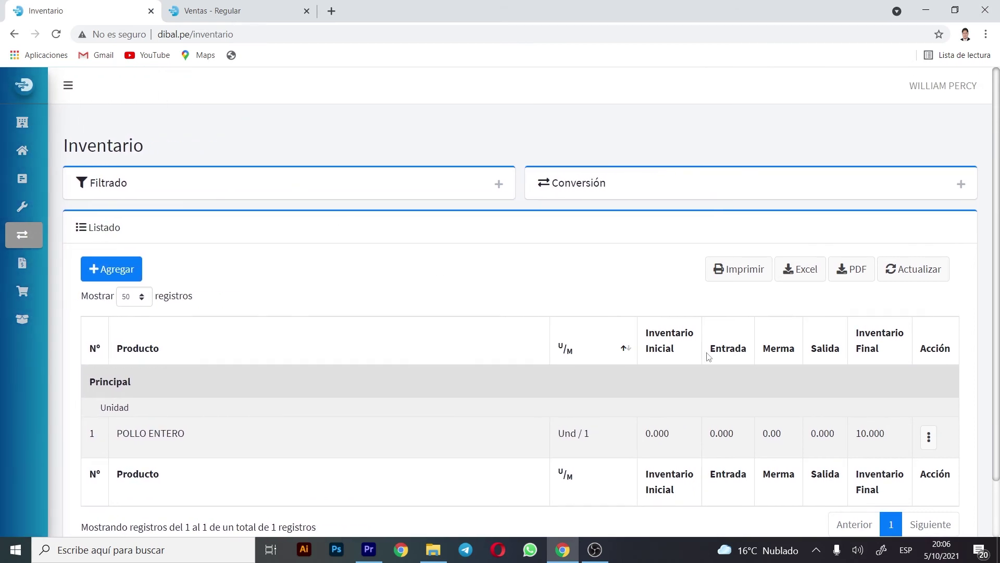
scroll(708, 357, "down", 2)
left_click(913, 205)
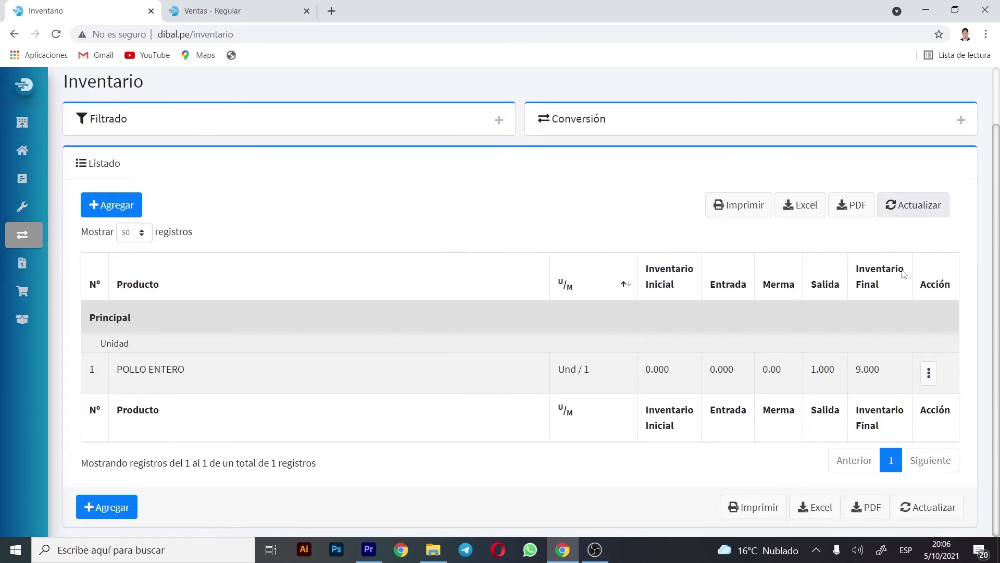
double_click(822, 370)
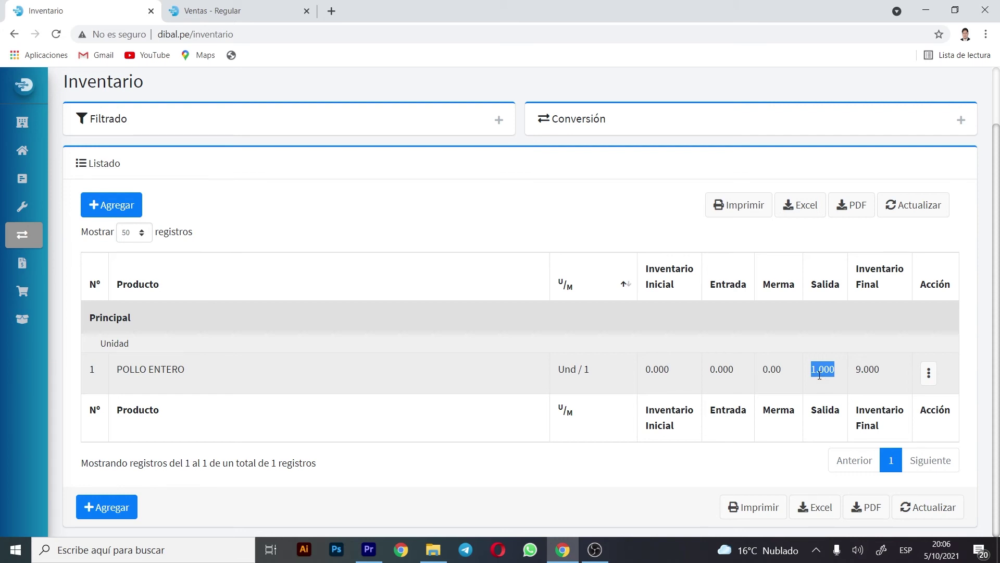
left_click(916, 206)
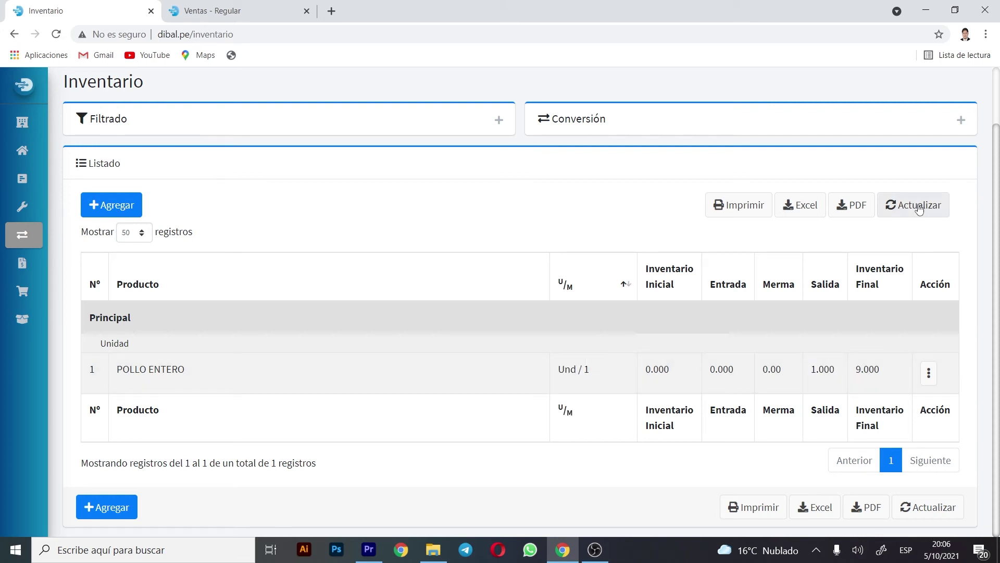
left_click_drag(835, 372, 811, 371)
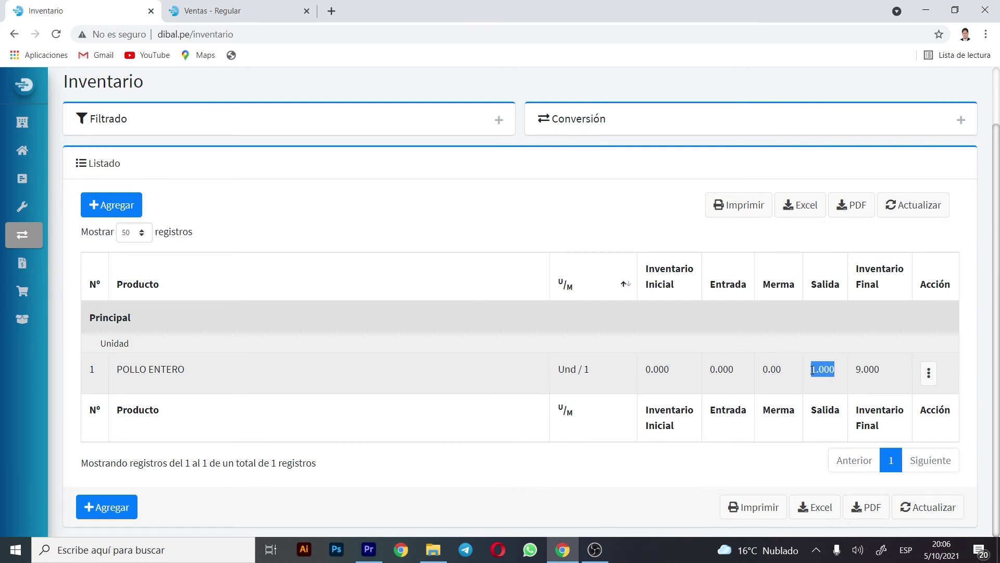
Add one 1/2 POLLO A LA BRASA to the open Mesa 01 order and send it to the kitchen.
left_click(211, 11)
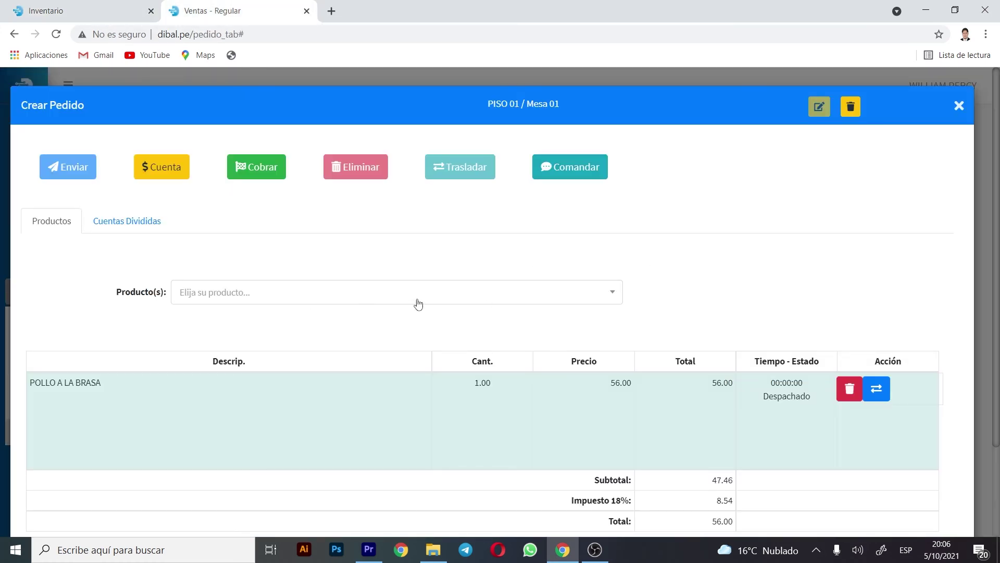
left_click(418, 303)
left_click(307, 349)
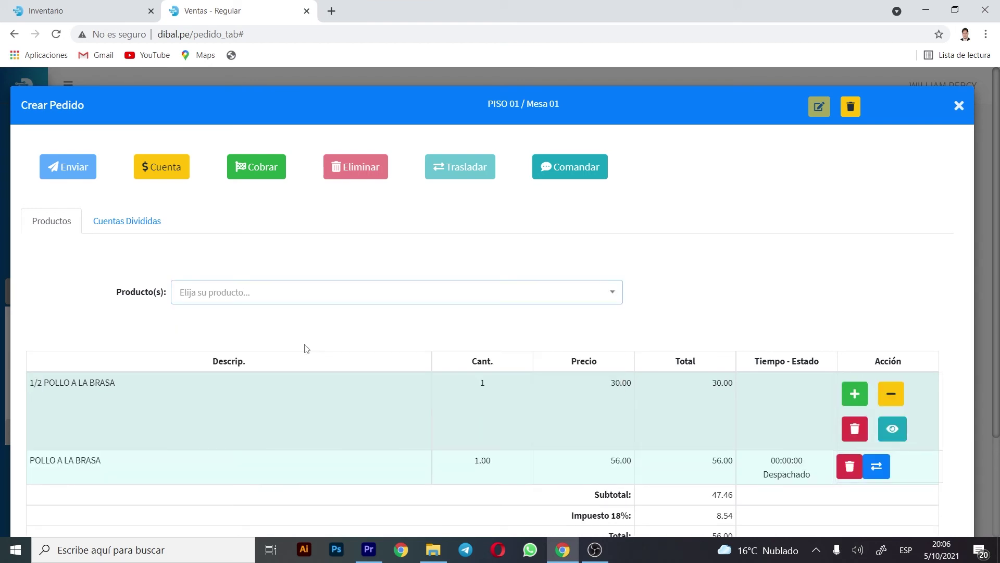
left_click(61, 167)
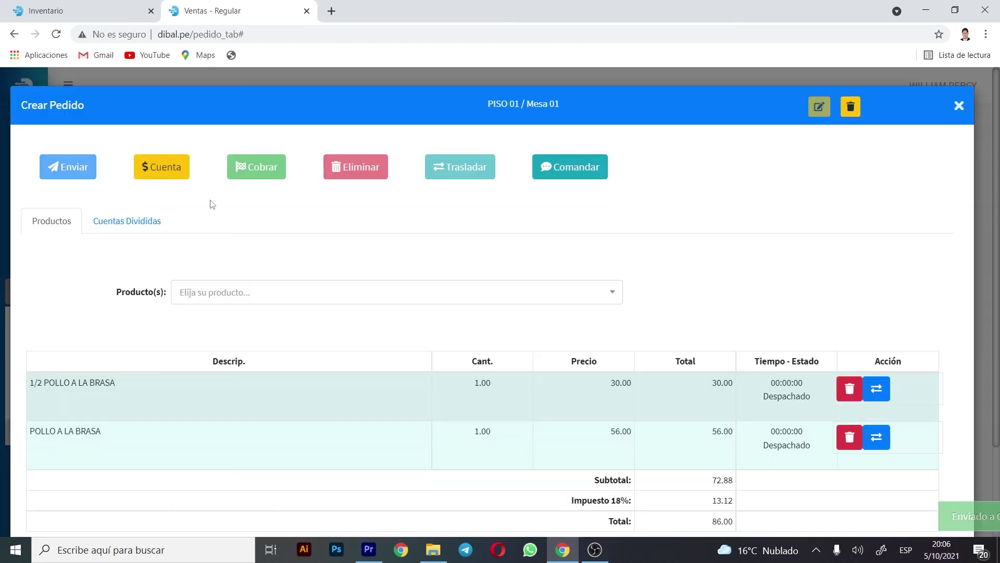
Charge the Mesa 01 order and finalize its sale.
left_click(258, 168)
left_click(150, 390)
scroll(222, 397, "down", 2)
left_click(922, 495)
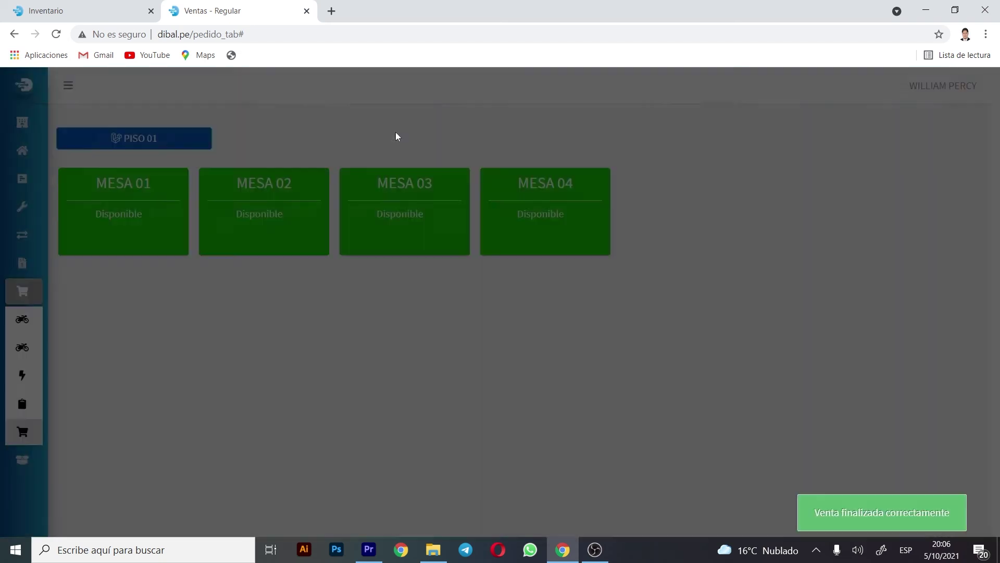
Refresh the inventory list and check the salida and final inventory of POLLO ENTERO after the Mesa 01 sale.
left_click(62, 10)
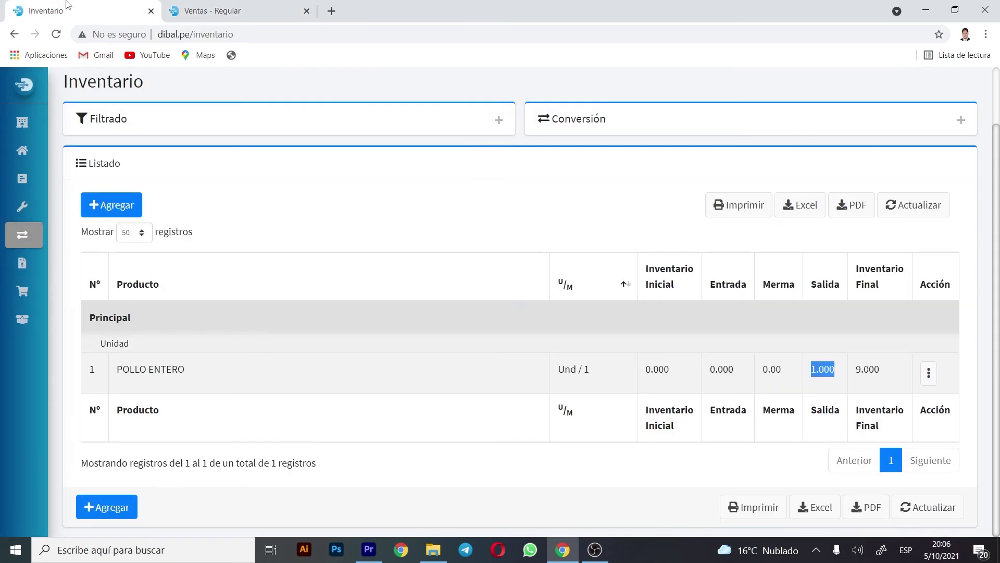
left_click(915, 214)
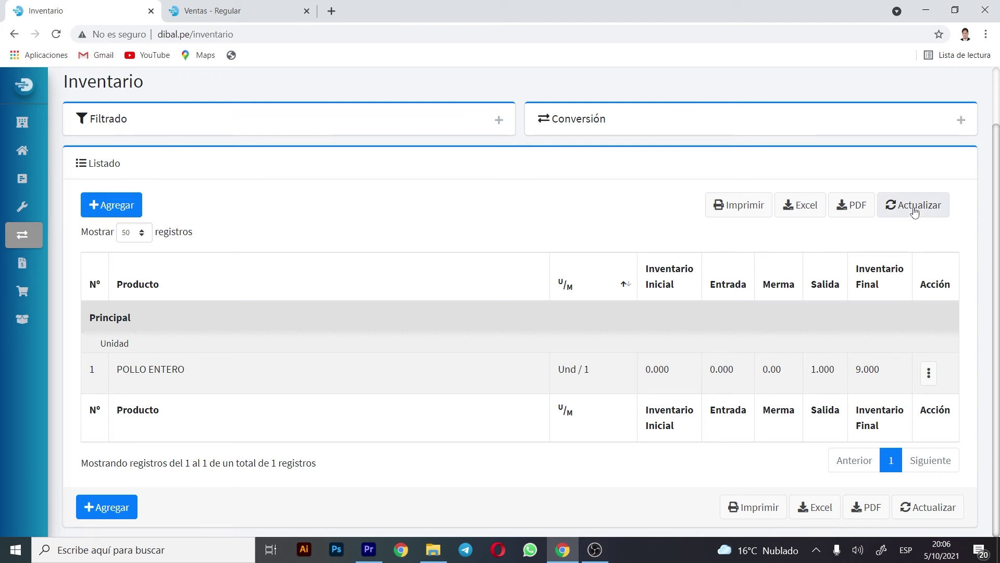
left_click_drag(835, 373, 814, 372)
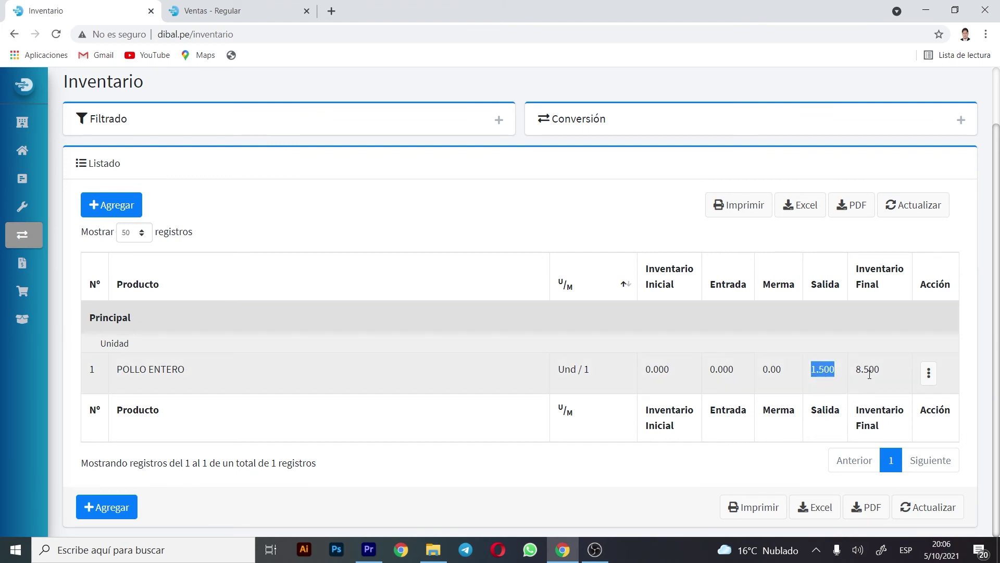
left_click_drag(885, 374, 854, 375)
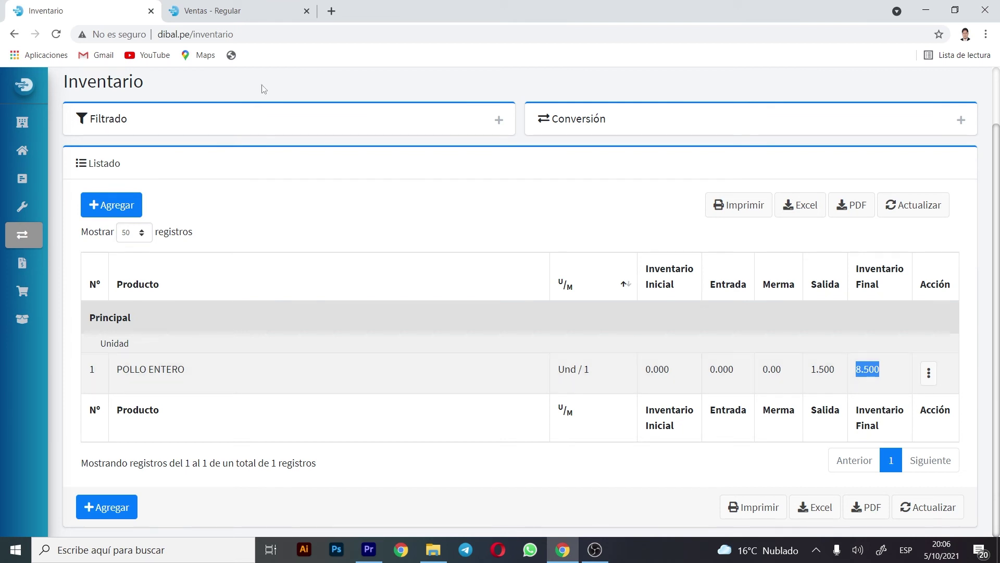
Create an order for Mesa 02 with one 1/4 DE POLLO A LA BRASA and send it to the kitchen.
left_click(237, 9)
left_click(227, 214)
left_click(337, 295)
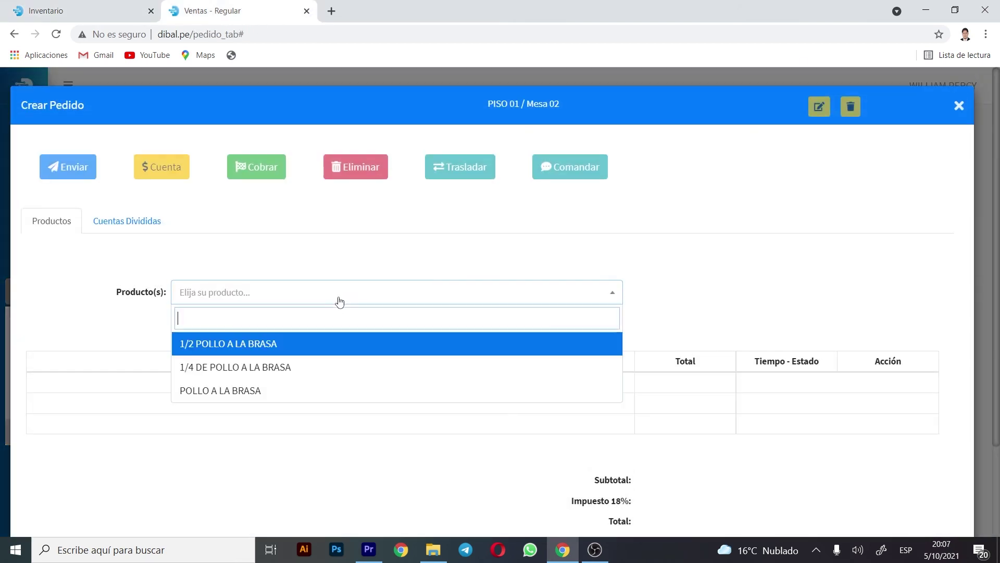
left_click(310, 368)
left_click(73, 179)
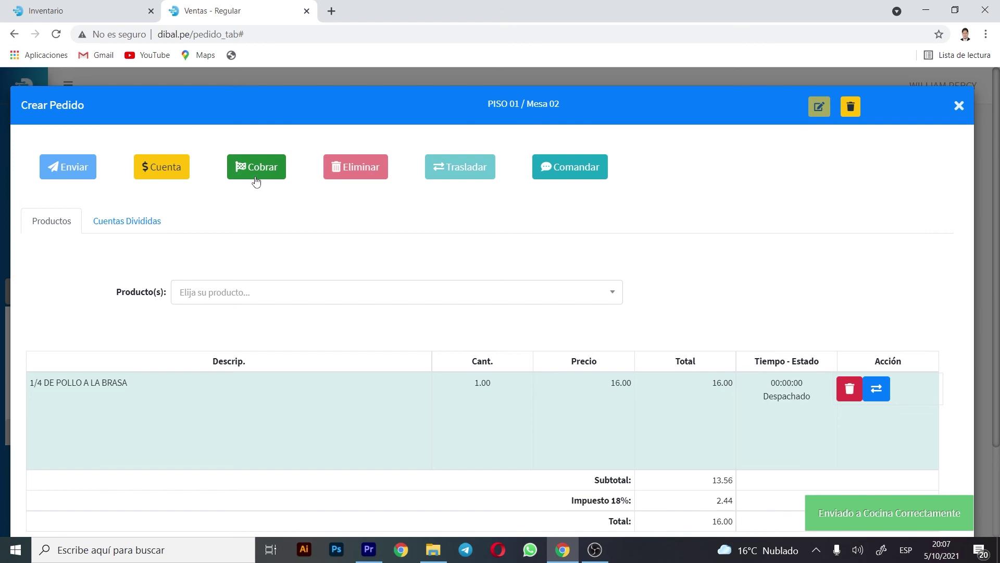
Charge the Mesa 02 order in Efectivo with a payment of 16 and finalize its sale.
left_click(255, 179)
scroll(877, 496, "down", 2)
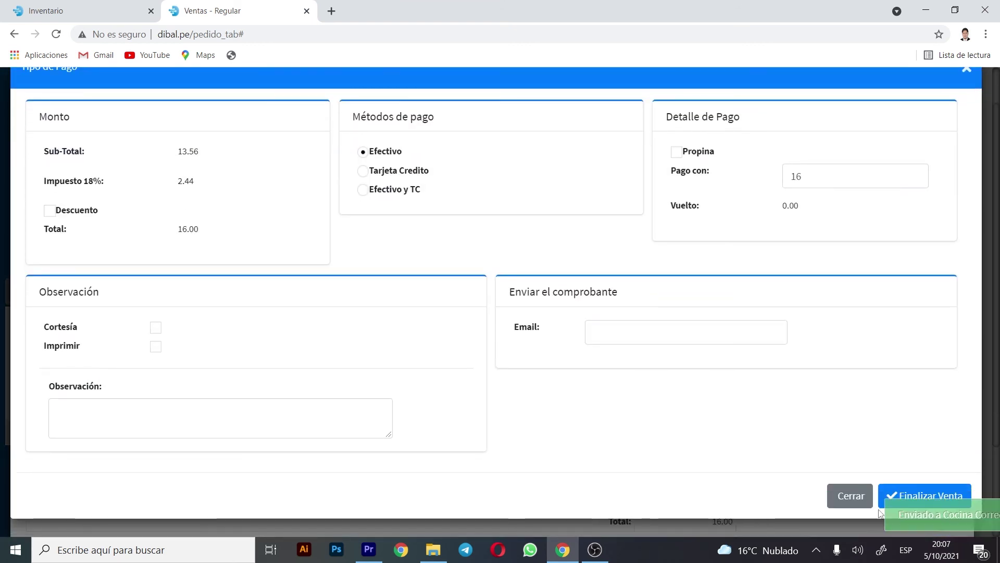
left_click(909, 494)
Refresh the inventory list and check the salida and final inventory of POLLO ENTERO after the Mesa 02 sale.
left_click(132, 6)
left_click(190, 7)
left_click(133, 6)
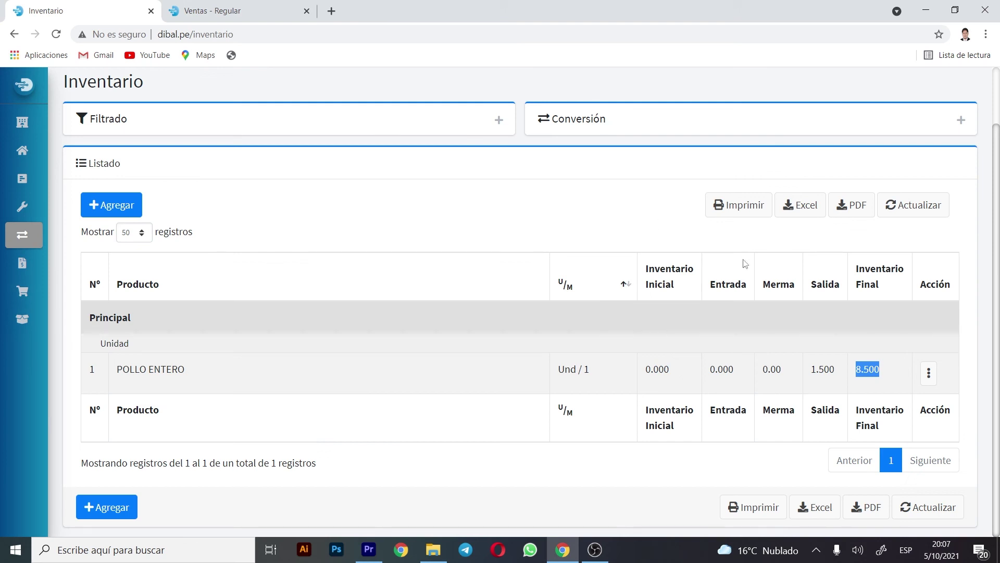
left_click(890, 208)
left_click_drag(808, 377, 831, 370)
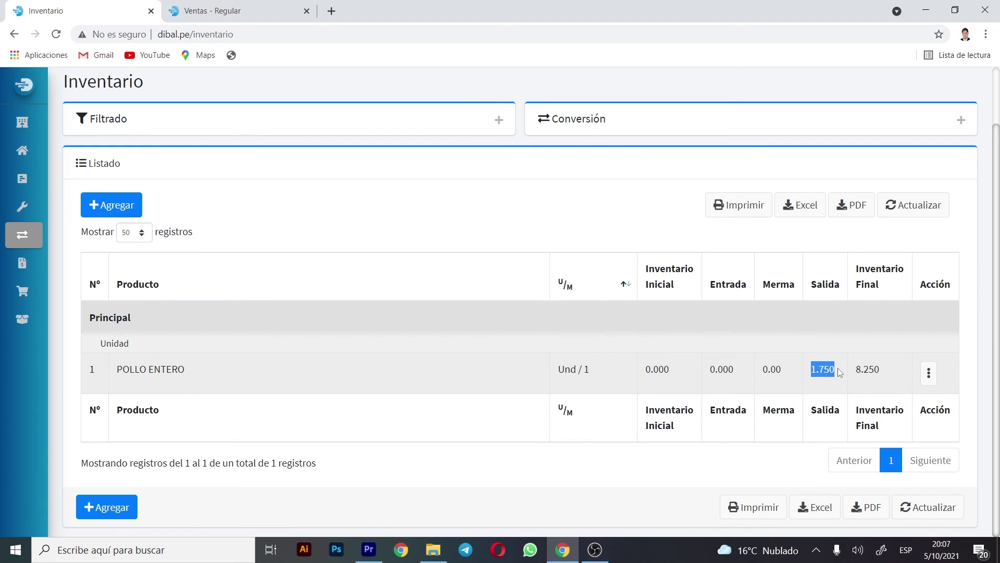
left_click_drag(855, 368, 885, 376)
left_click(870, 395)
View the movement history of POLLO ENTERO and examine the time and previous quantity of the "primer uso" entry.
left_click(929, 373)
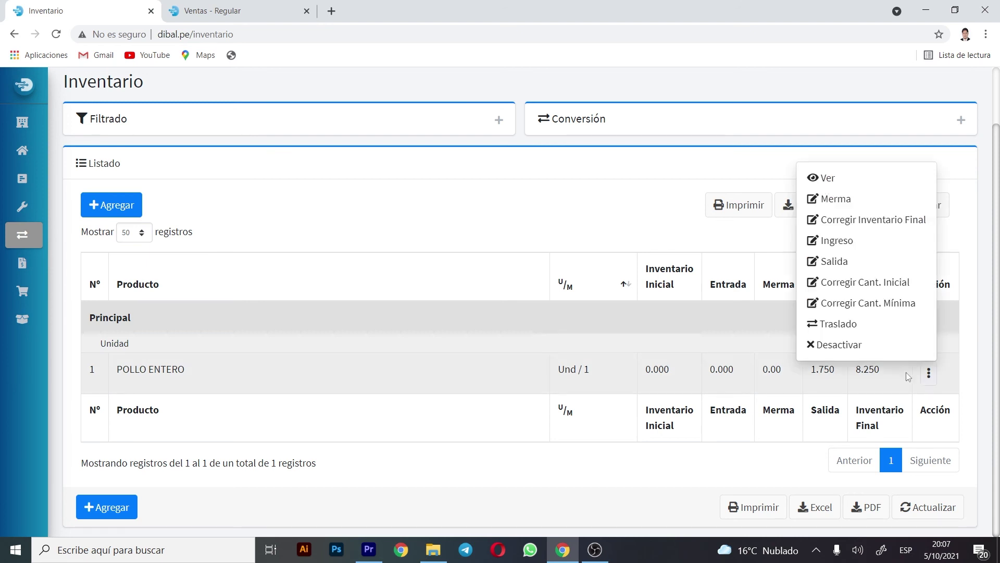
left_click(829, 180)
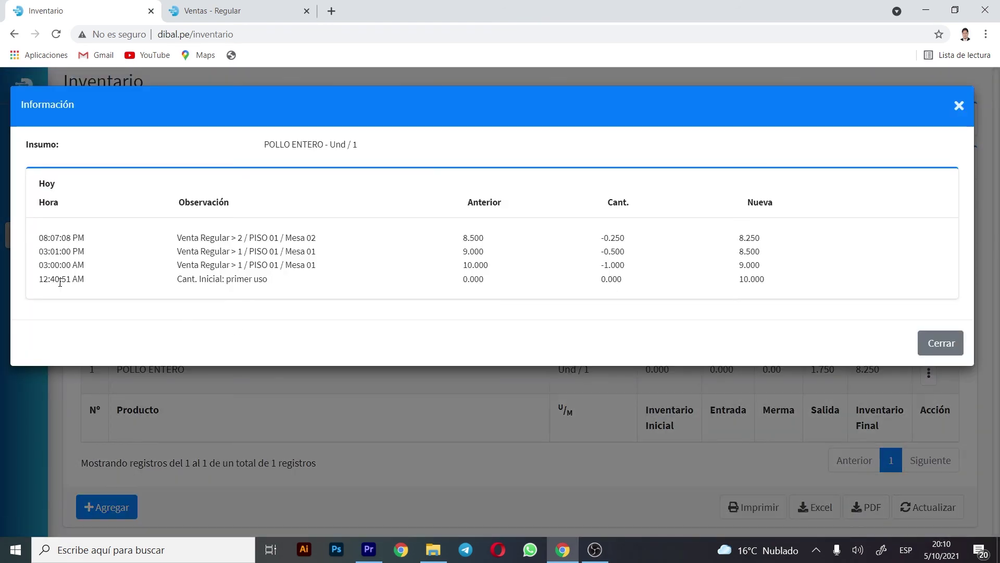
triple_click(60, 281)
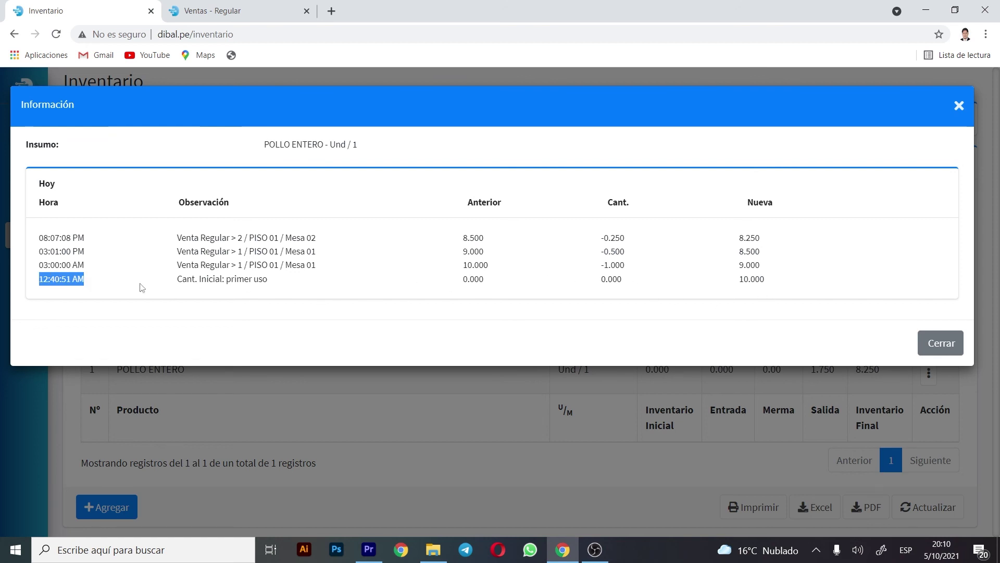
left_click(89, 283)
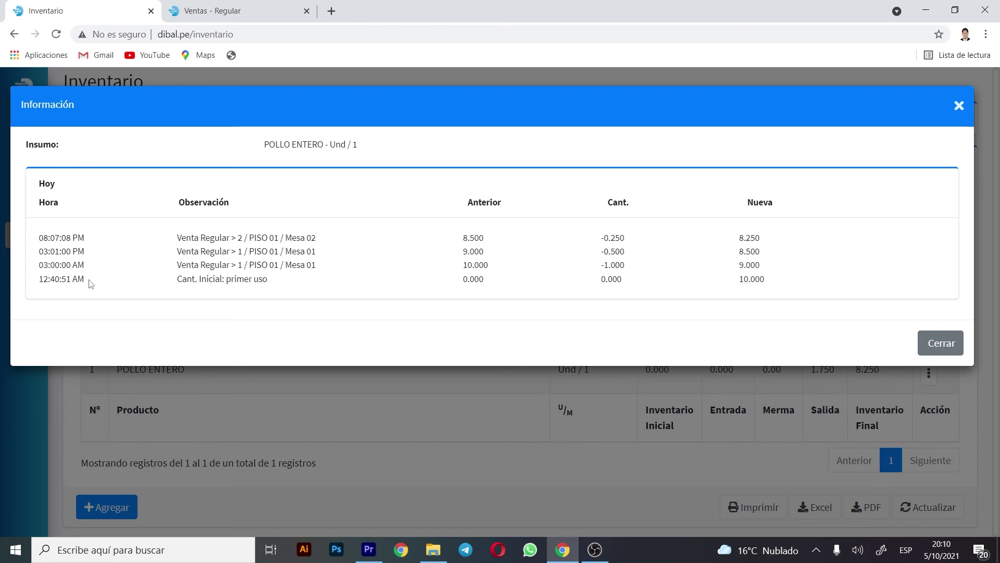
left_click_drag(488, 287, 441, 287)
Examine the time, previous, deducted and new quantities of the first Mesa 01 sale in the movement history.
left_click(88, 269)
left_click_drag(461, 265, 489, 265)
left_click_drag(92, 270, 41, 268)
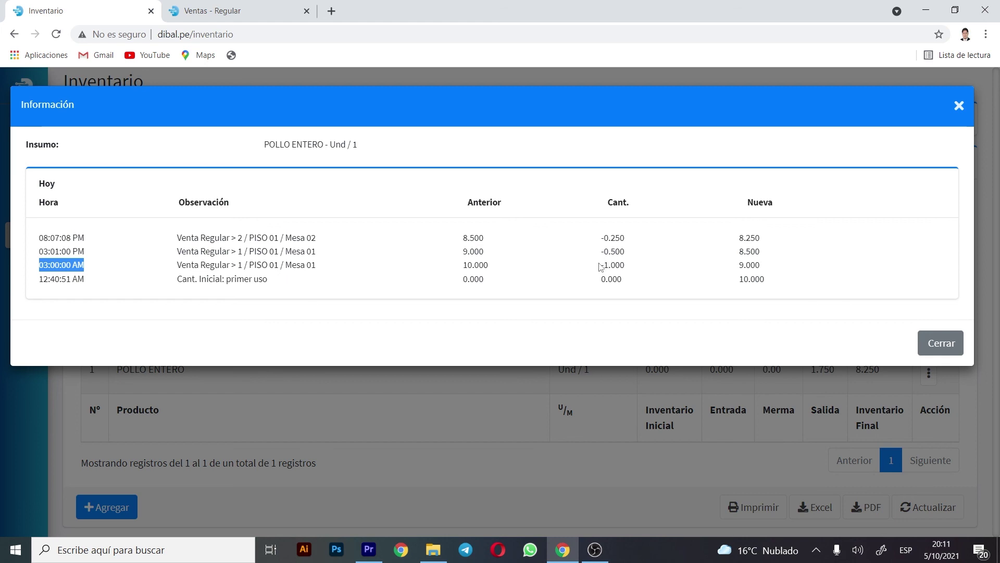
left_click_drag(602, 267, 627, 268)
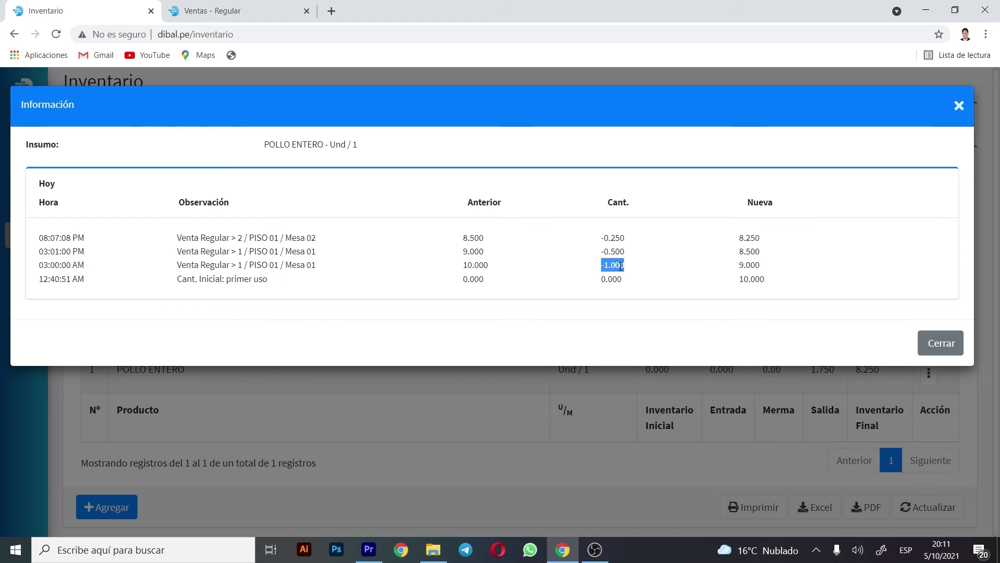
left_click_drag(738, 267, 760, 266)
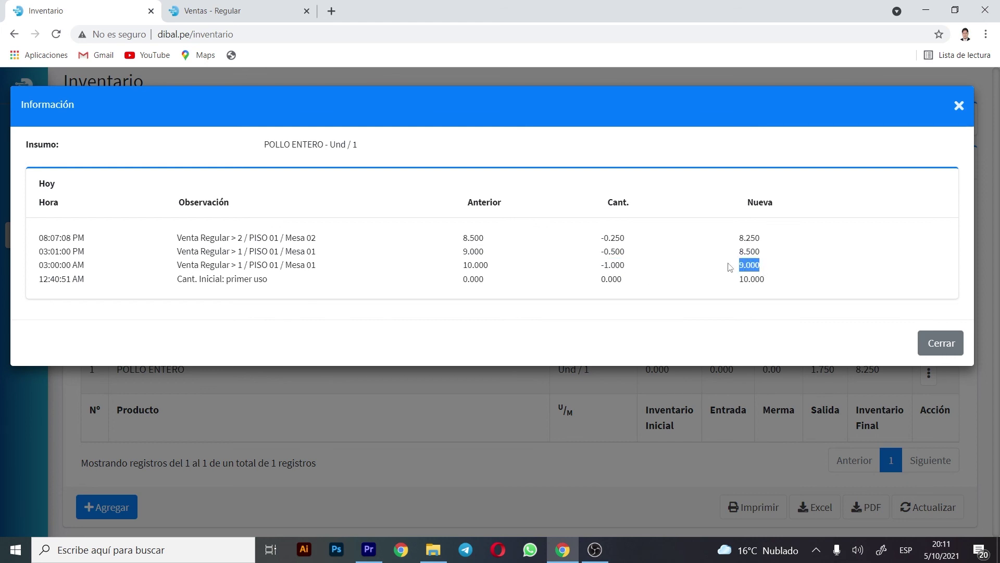
Examine the time, previous, deducted and new quantities of the second Mesa 01 sale, and close the movement history.
left_click_drag(85, 253, 38, 252)
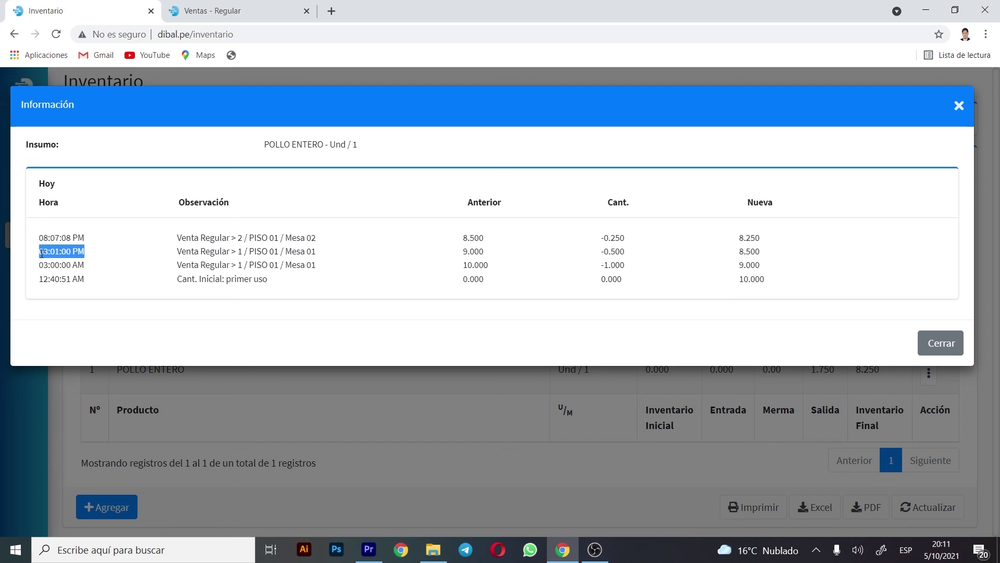
left_click_drag(465, 255, 484, 254)
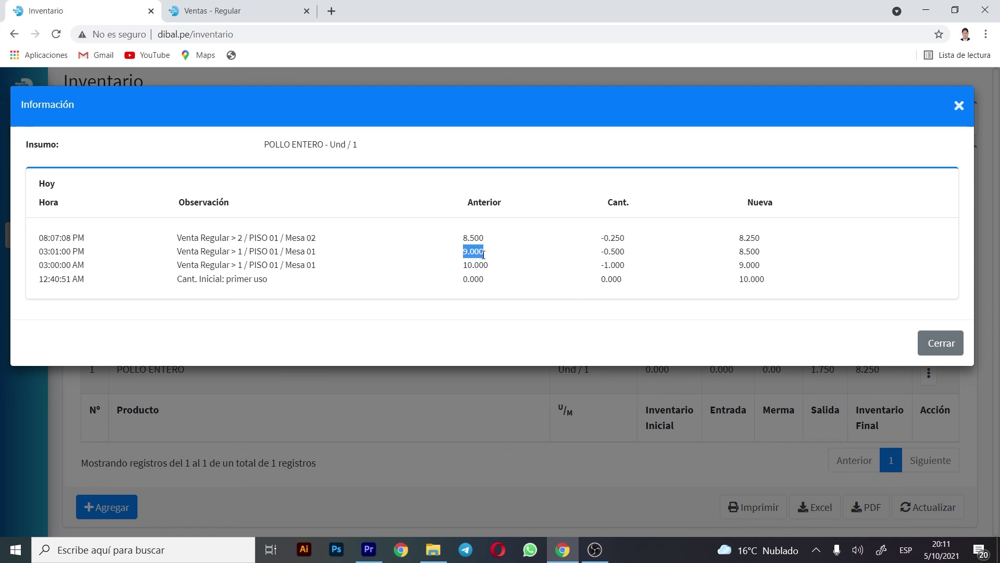
left_click_drag(603, 252, 628, 255)
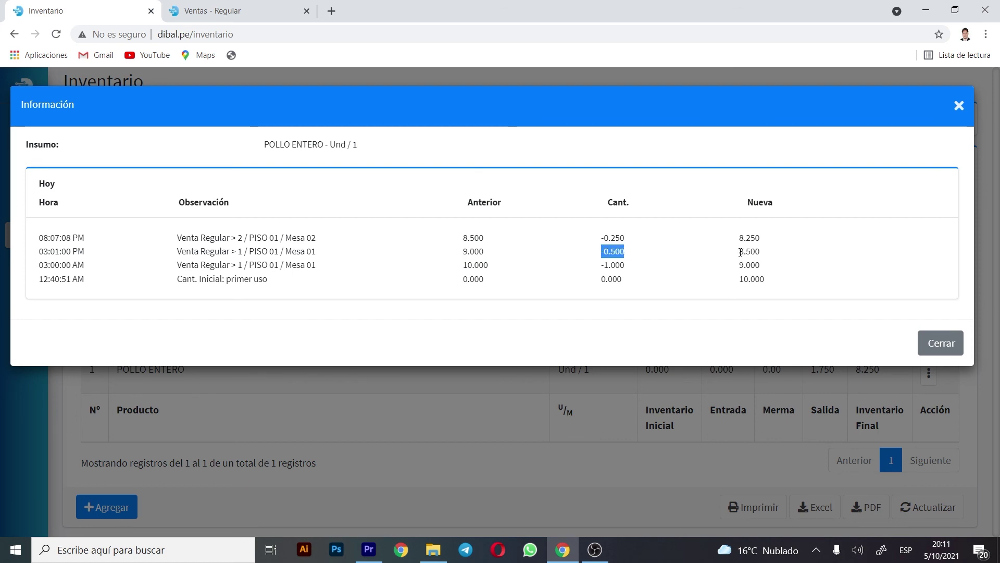
left_click_drag(740, 253, 762, 253)
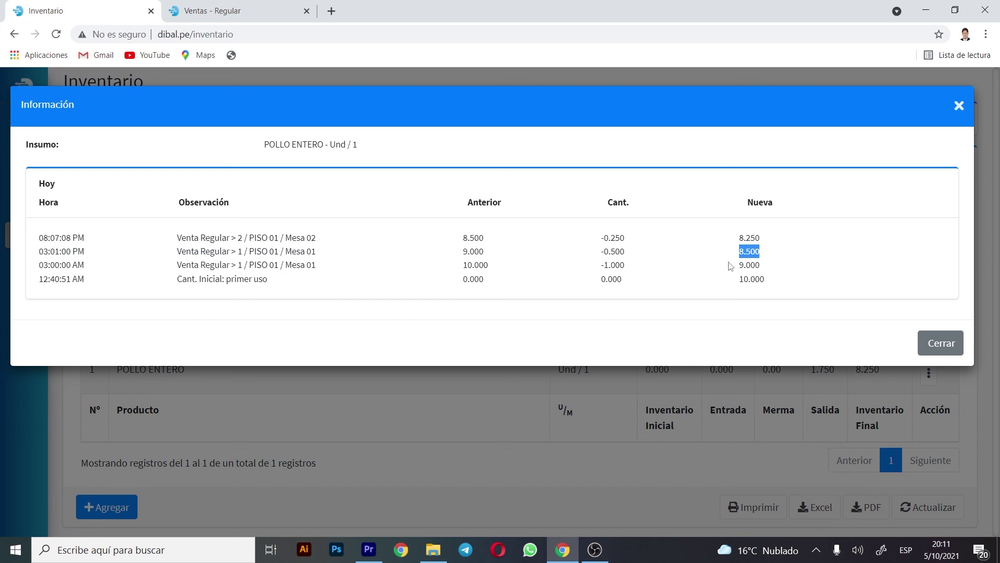
left_click(927, 350)
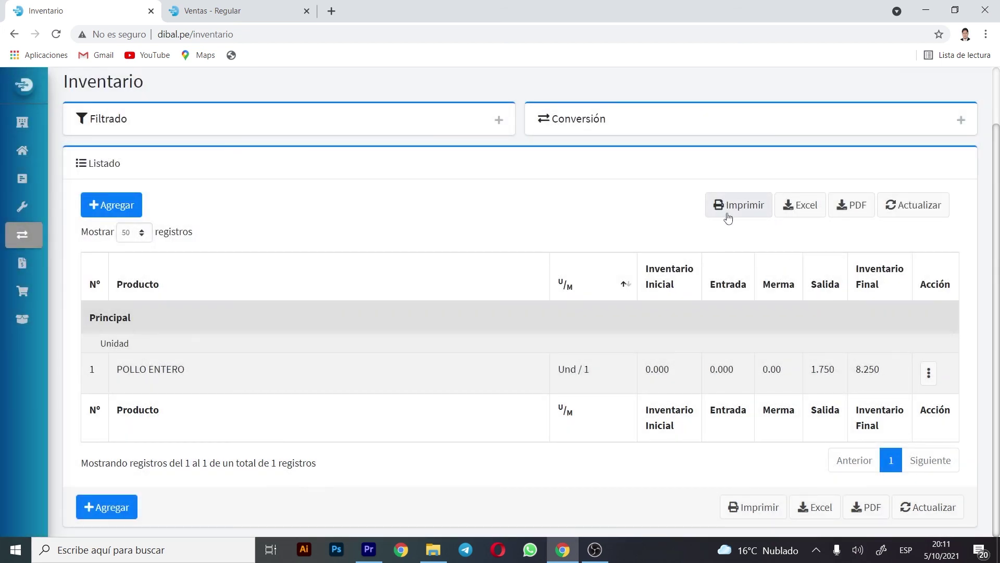
left_click(735, 208)
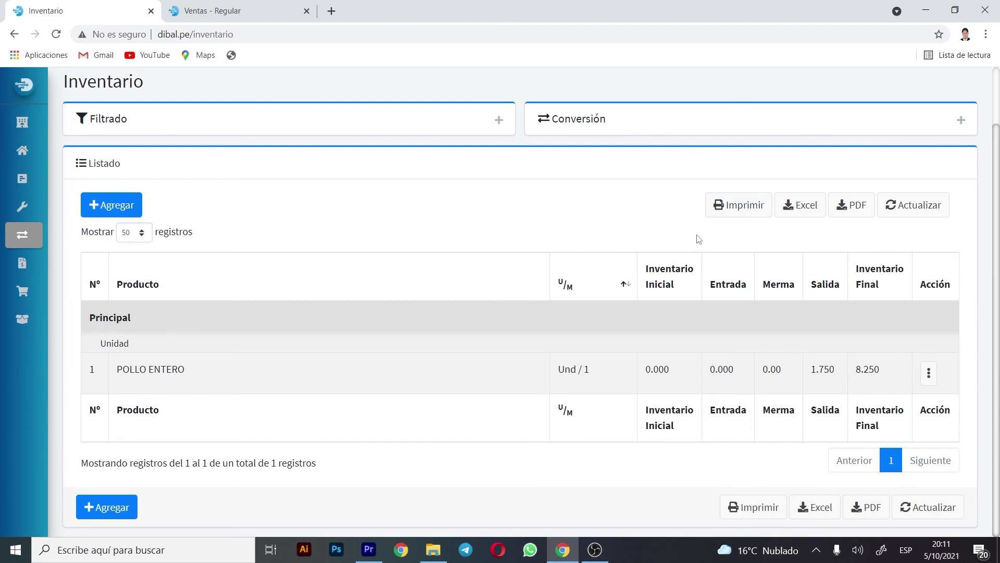
left_click(811, 211)
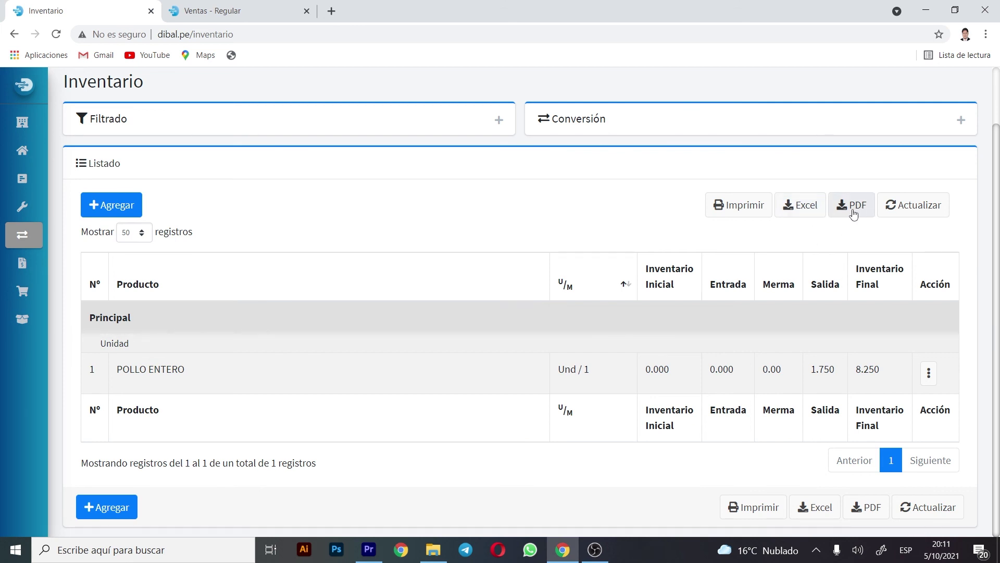